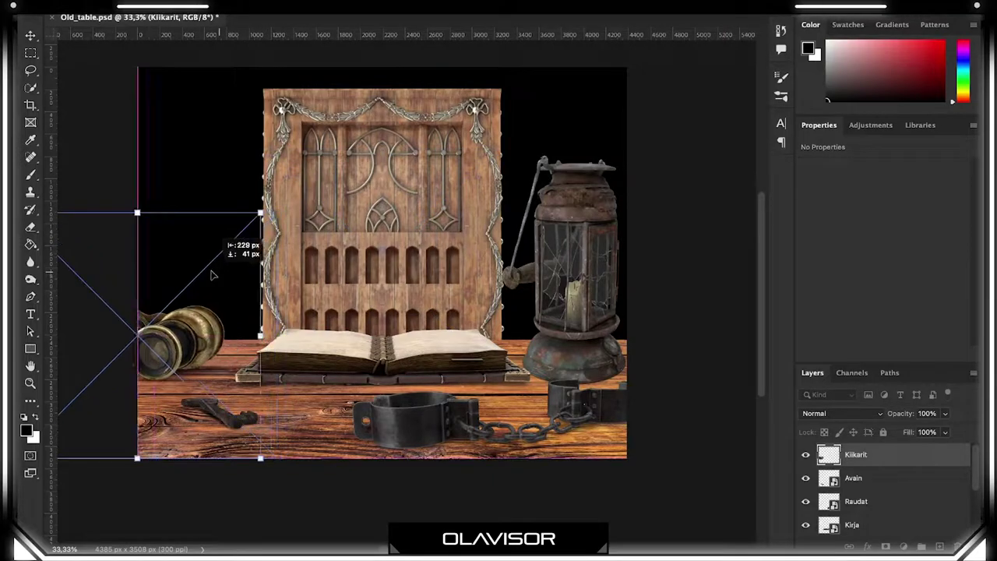
- Enlarge the canvas around the table scene to 5780 x 4624 px with the Crop tool
scroll(455, 238, down, 3)
click(30, 104)
drag(589, 250, 605, 249)
key(Return)
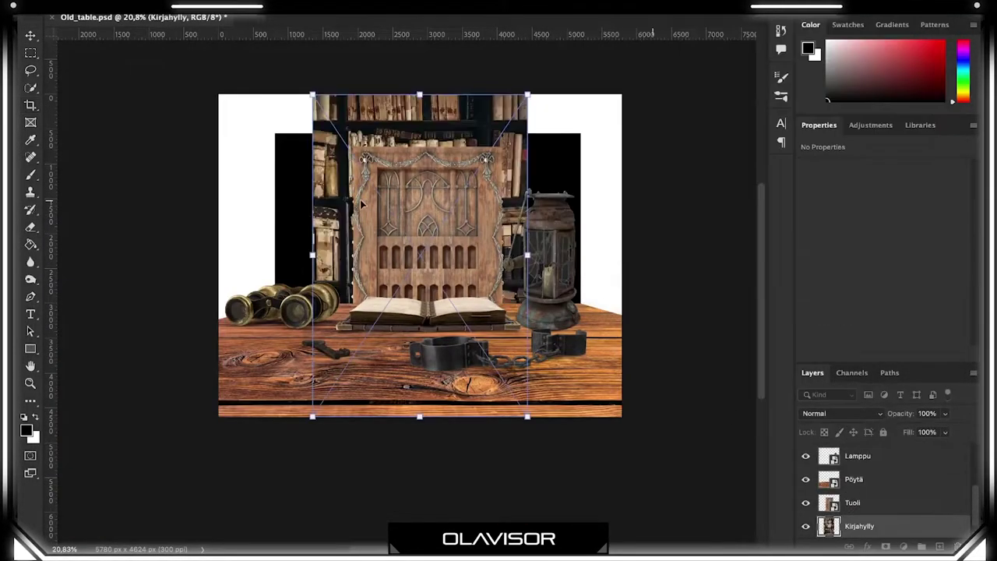
- Move the bookshelf image to the canvas's left edge, then flip its copy and place it over the right half of the background
drag(319, 167, 217, 167)
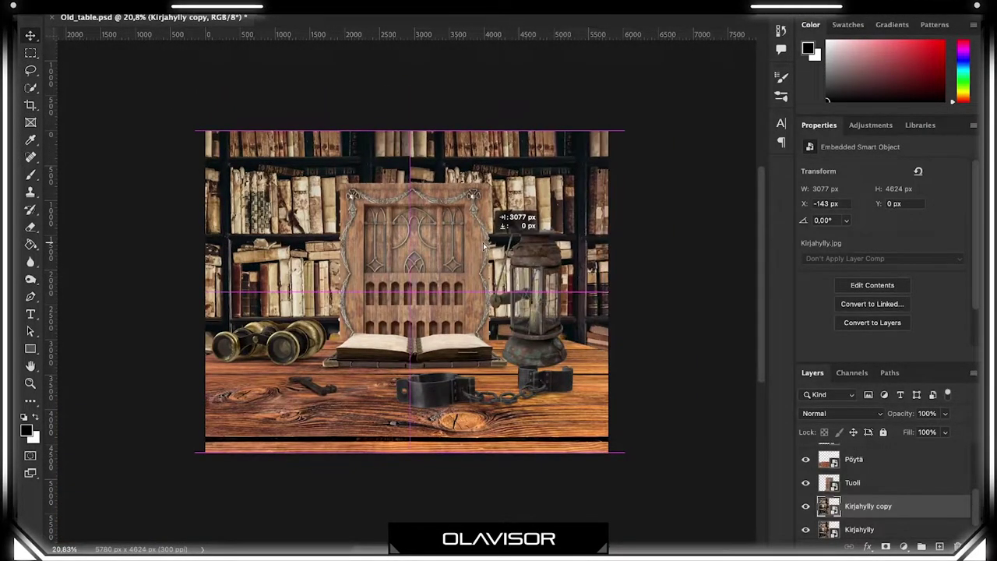
right_click(545, 228)
click(558, 416)
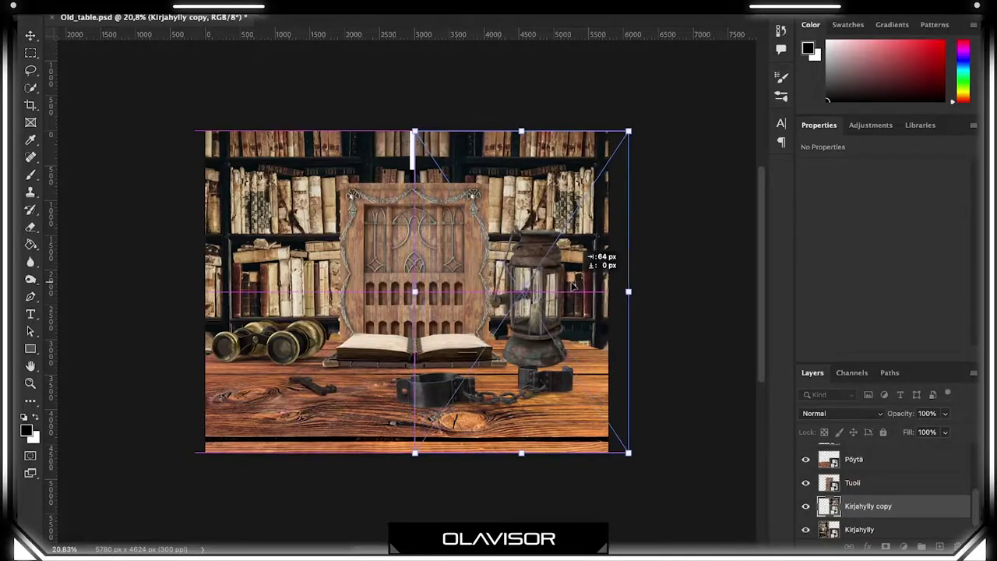
key(Return)
- Transform the Pöytä table layer in perspective, stretching its front edge far beyond the canvas sides
key(super+plus)
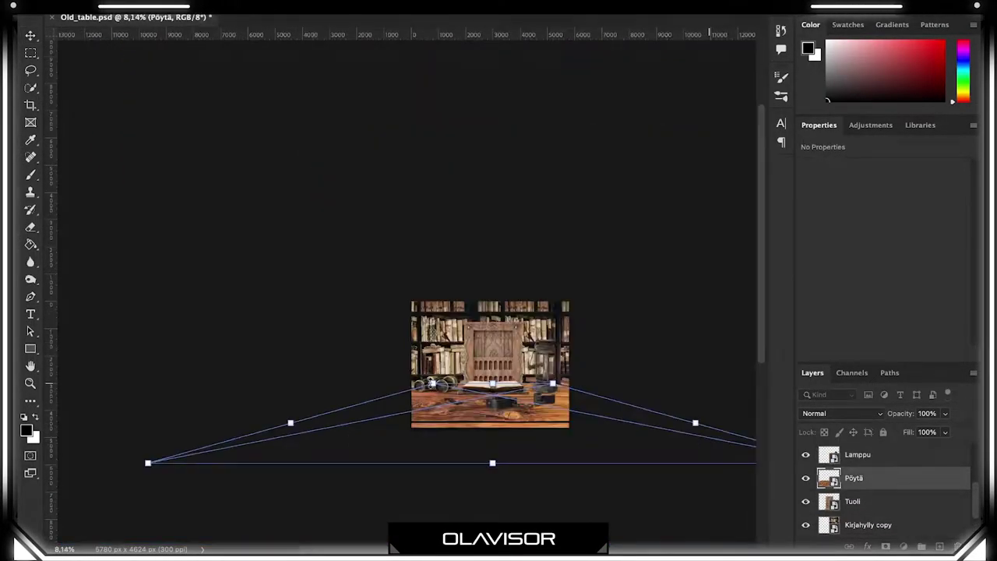
drag(491, 463, 503, 434)
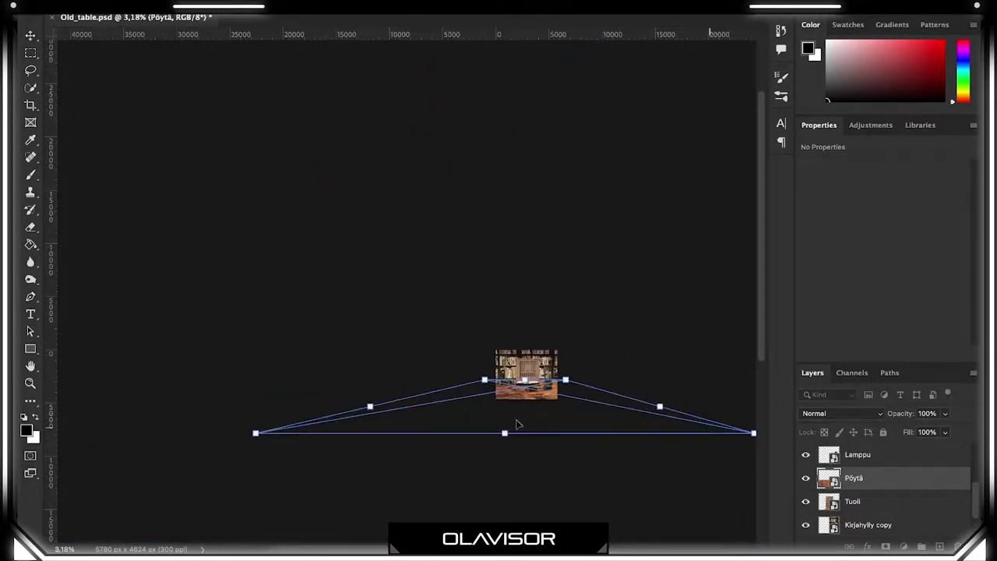
key(Return)
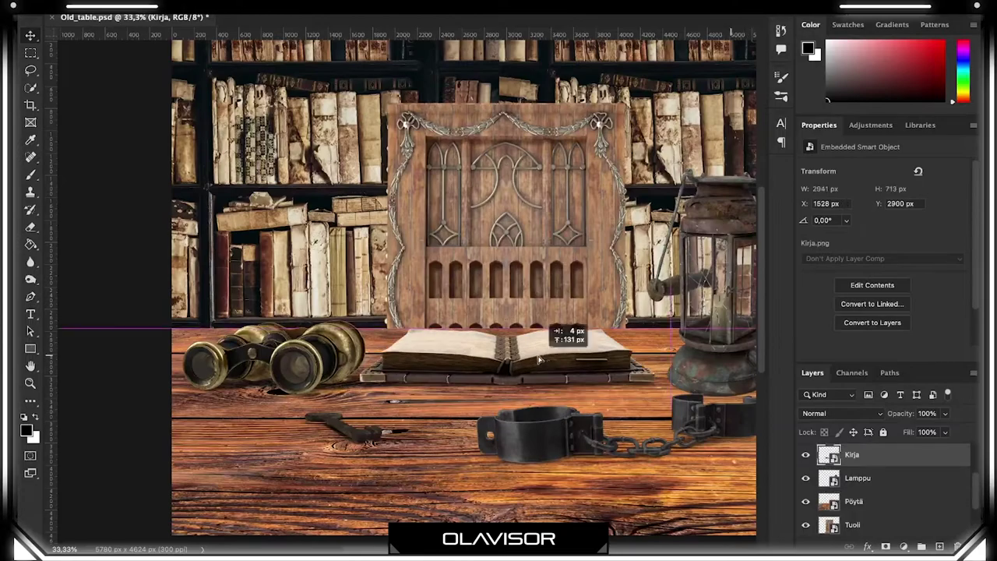
- Reposition the open book and the binoculars on the table and enlarge the shackles in the foreground
drag(537, 359, 615, 294)
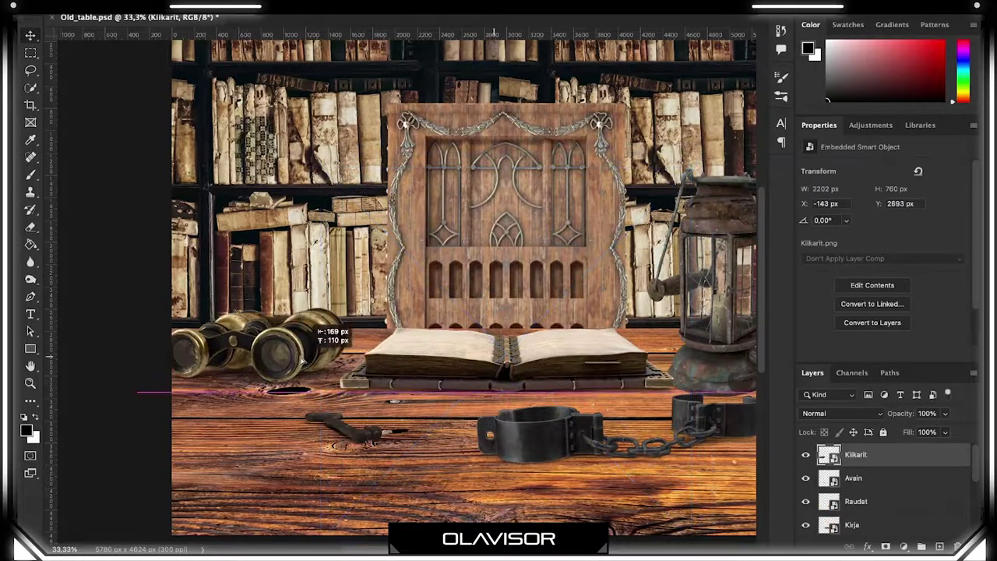
key(Return)
key(super+minus)
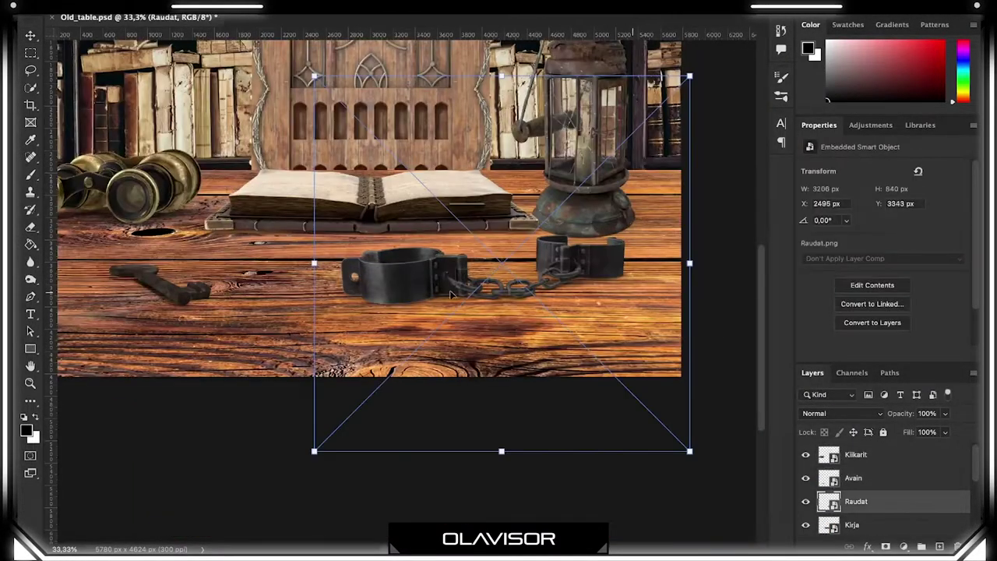
drag(437, 296, 364, 323)
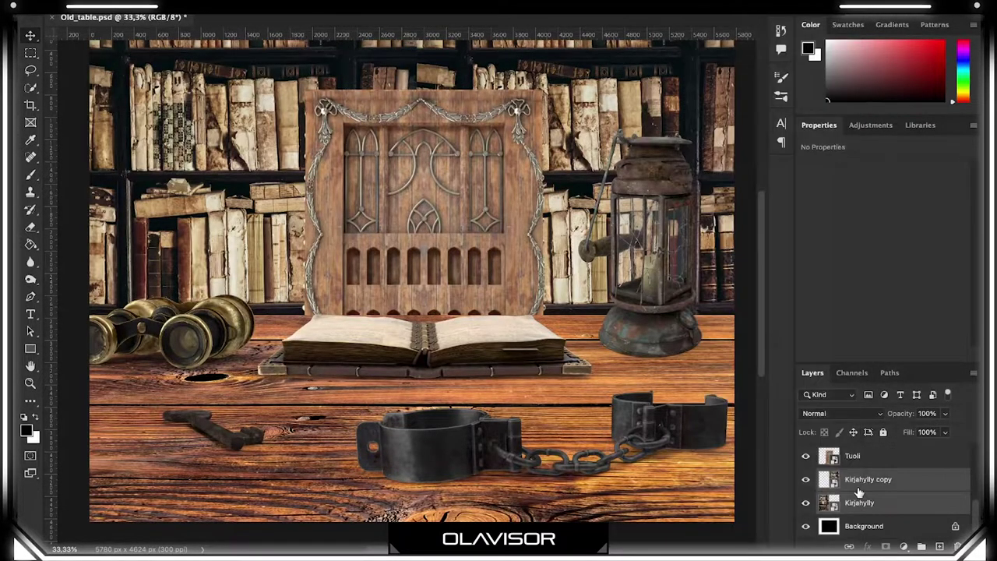
- Merge the two bookshelf layers and darken the result with a clipped Exposure adjustment of -2,78
click(859, 479)
click(904, 546)
click(913, 358)
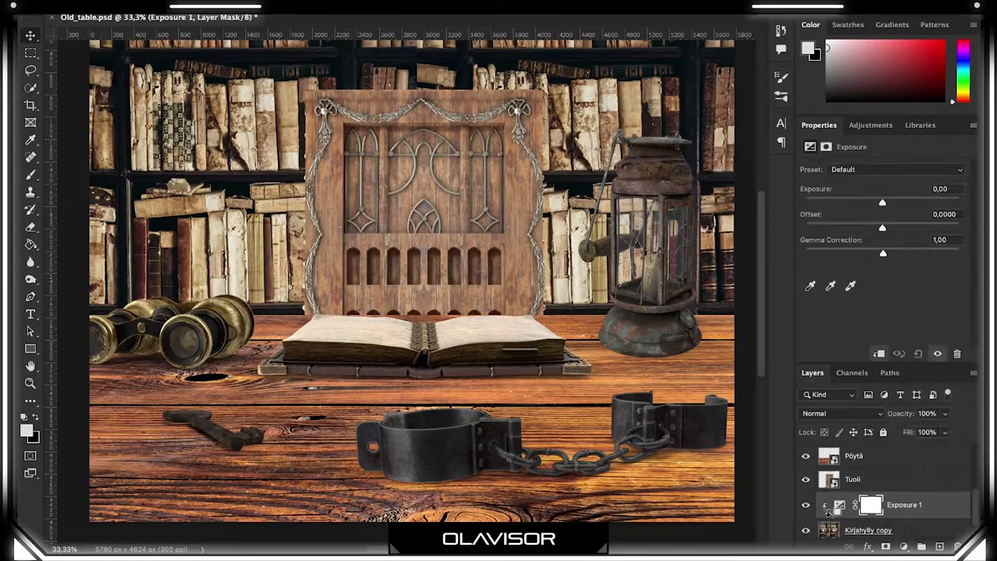
drag(883, 203, 846, 201)
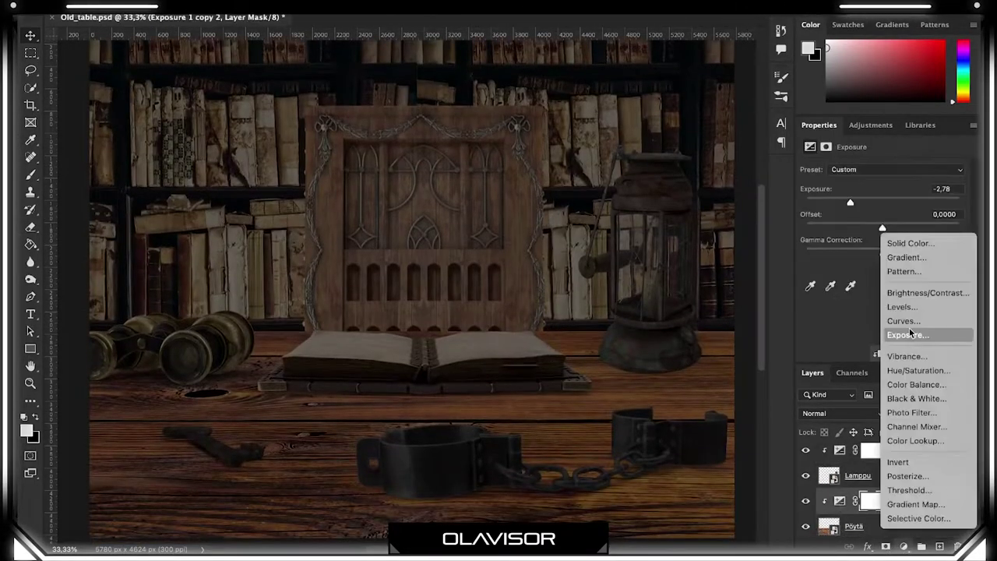
- Add a second clipped Exposure adjustment of -2,67 to the table, invert its mask and paint a shadow around the lantern's base
click(907, 335)
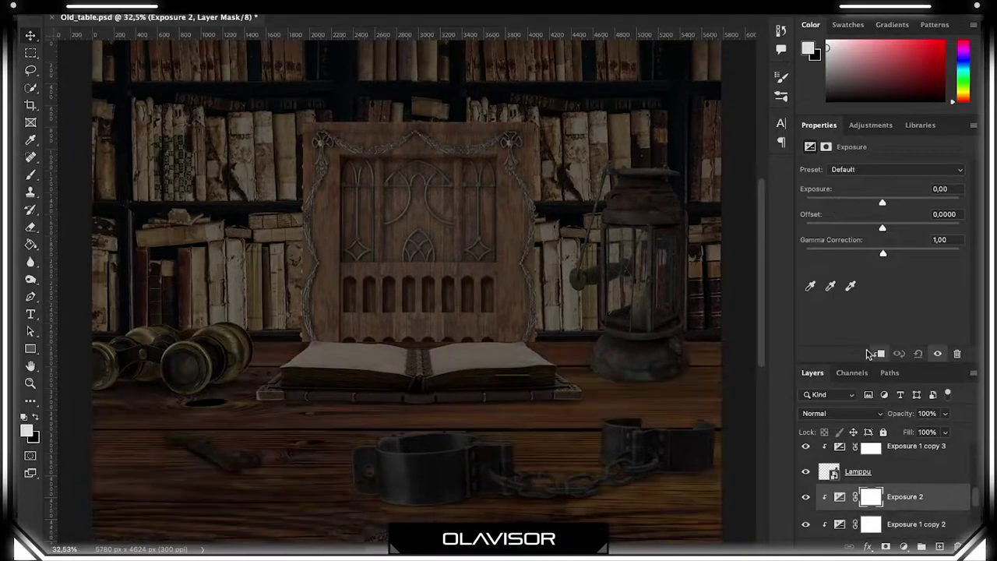
key(ctrl+i)
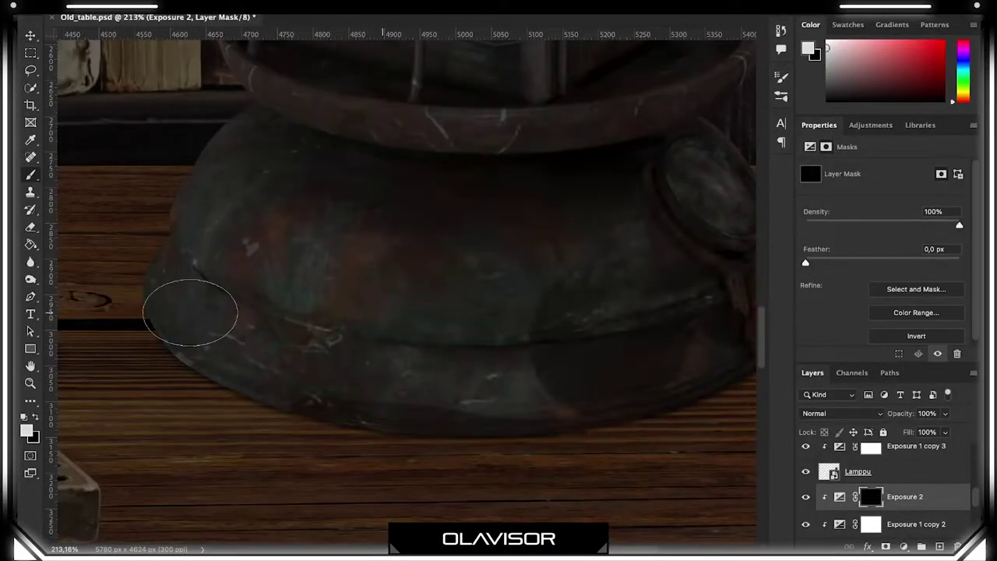
mouse_move(190, 311)
mouse_down()
mouse_move(194, 351)
mouse_move(321, 403)
mouse_up()
key(ctrl+2)
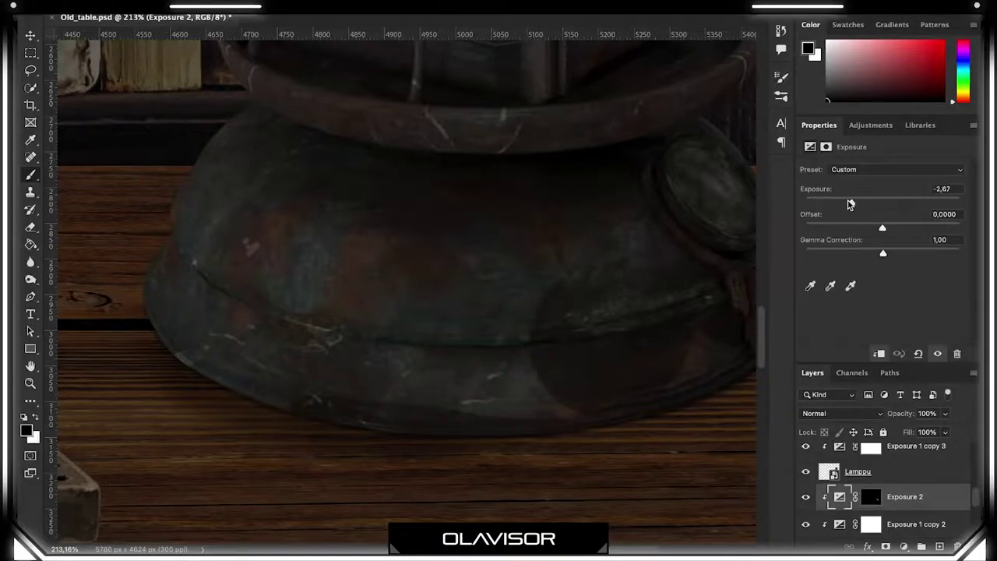
key(ctrl+backslash)
mouse_move(145, 322)
mouse_down()
mouse_move(311, 420)
mouse_move(387, 432)
mouse_move(599, 421)
mouse_up()
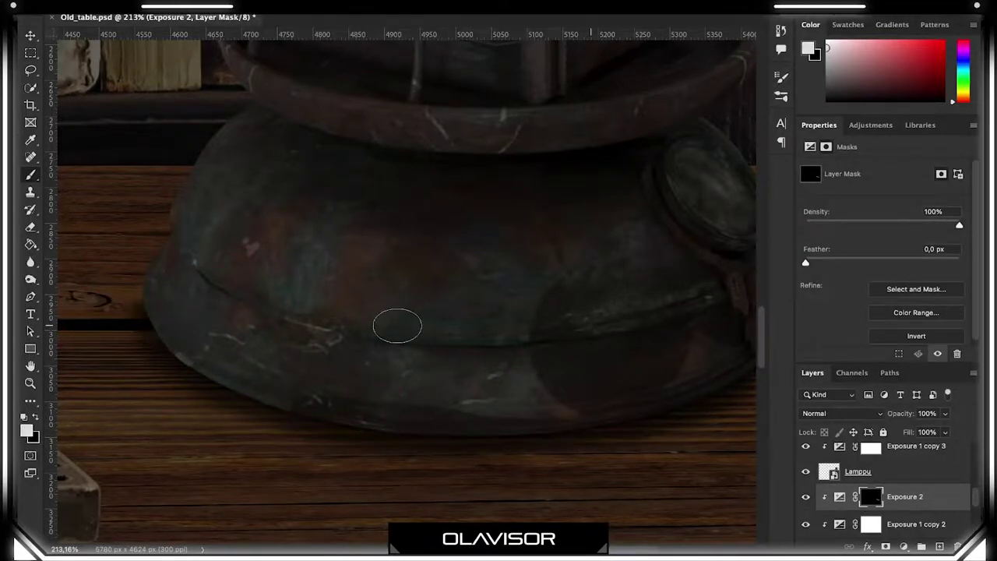
- Paint a contact shadow on the table beneath the open book in the Exposure 2 mask
scroll(592, 340, down, 5)
drag(226, 408, 412, 207)
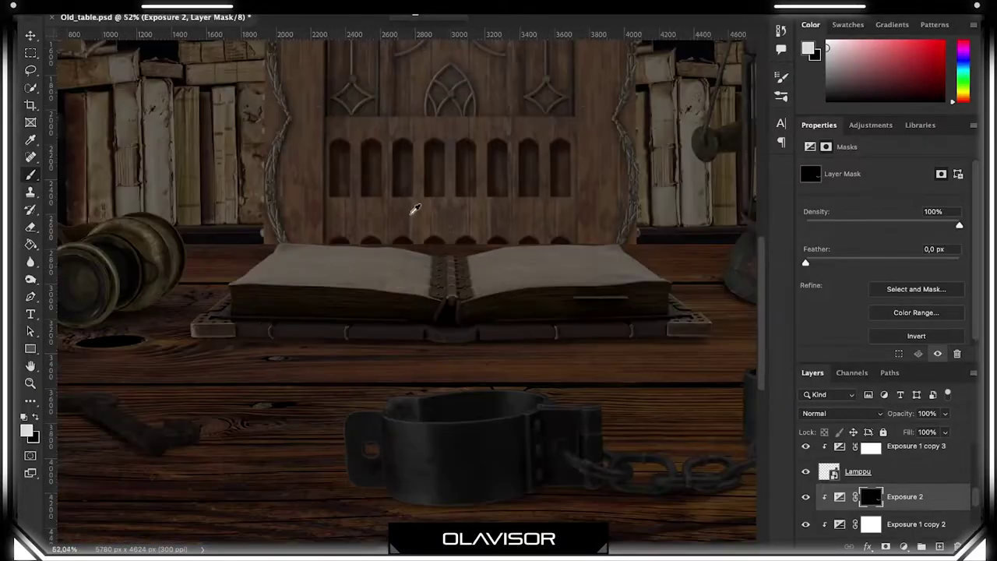
scroll(709, 339, up, 5)
drag(300, 245, 657, 223)
scroll(657, 223, down, 3)
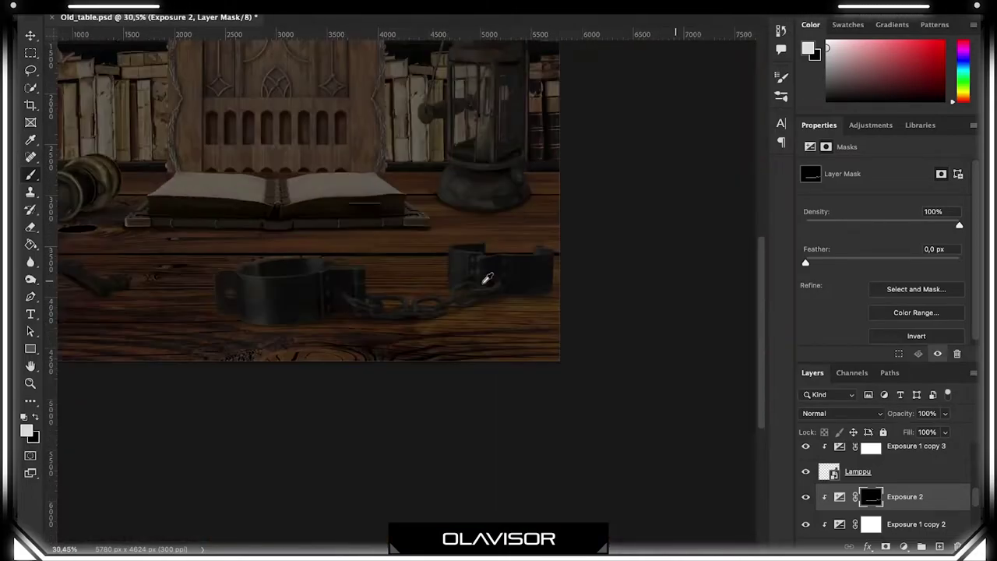
- Paint contact shadows on the table beneath the shackles and their chain in the Exposure 2 mask
scroll(297, 216, up, 5)
scroll(453, 257, down, 4)
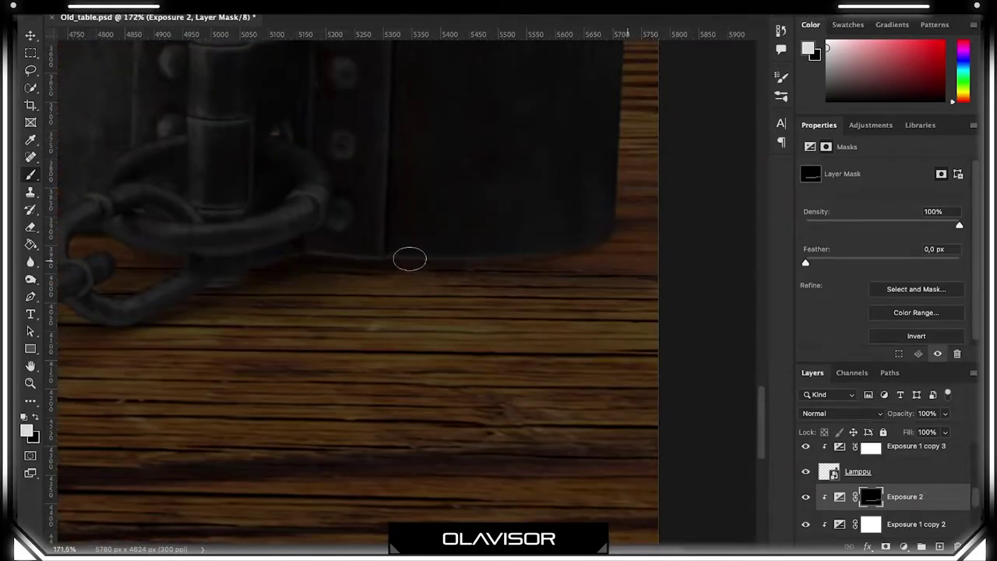
drag(219, 290, 425, 331)
drag(306, 396, 529, 376)
scroll(536, 371, down, 3)
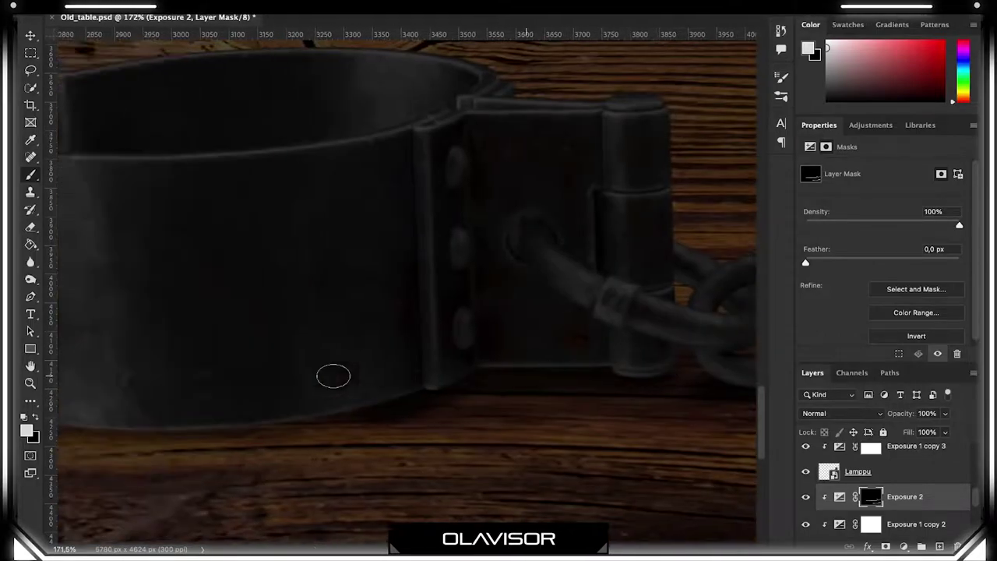
scroll(329, 398, down, 2)
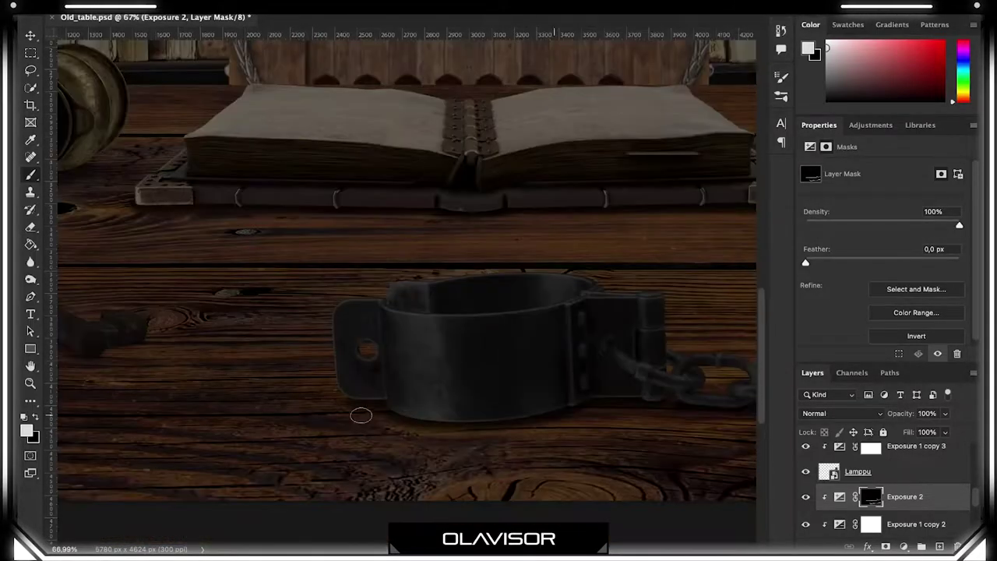
- Paint contact shadows beneath the key, the binoculars and the right side of the lantern base in the Exposure 2 mask
scroll(325, 239, up, 5)
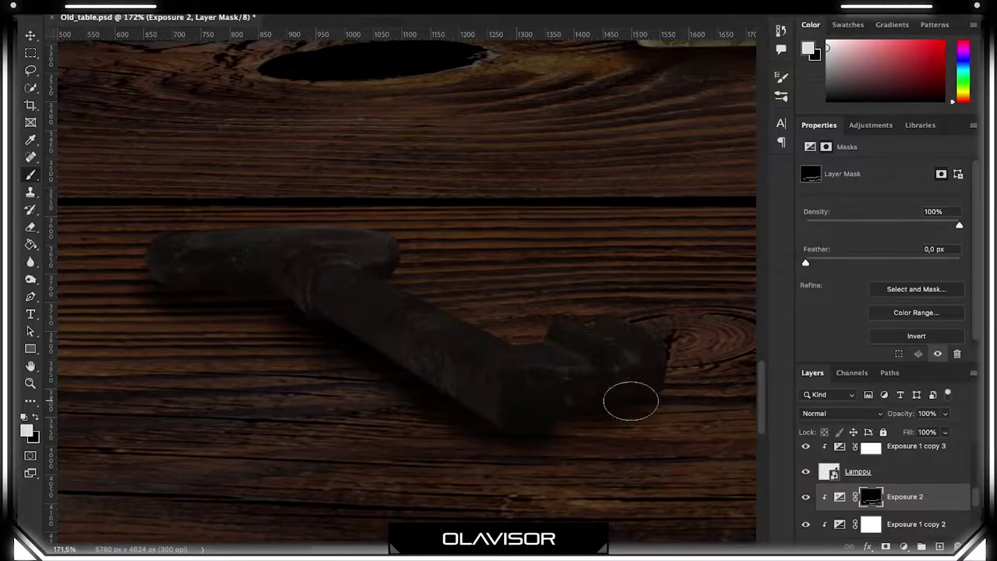
scroll(619, 403, up, 8)
scroll(185, 434, left, 3)
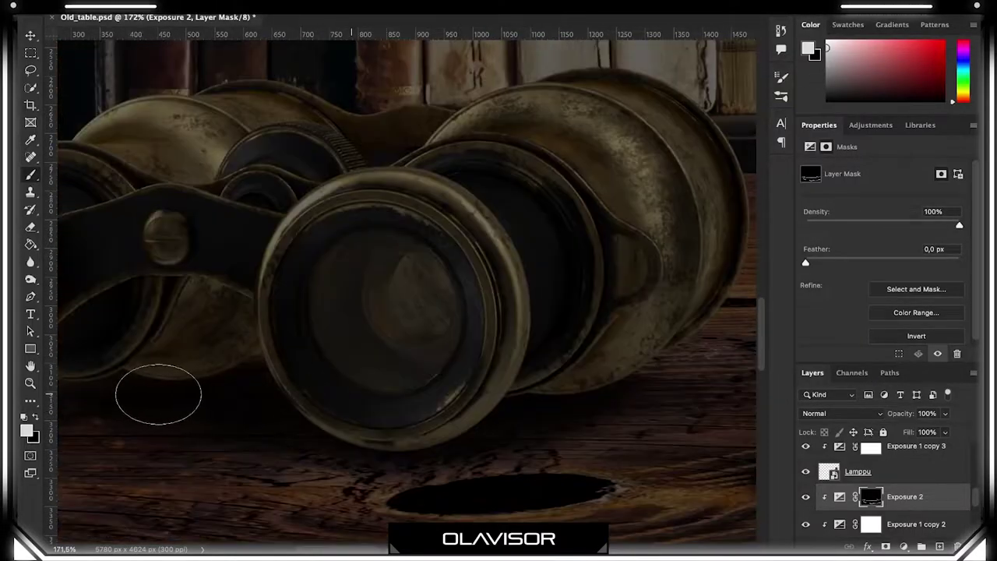
scroll(161, 396, down, 3)
scroll(367, 412, down, 1)
scroll(318, 376, up, 3)
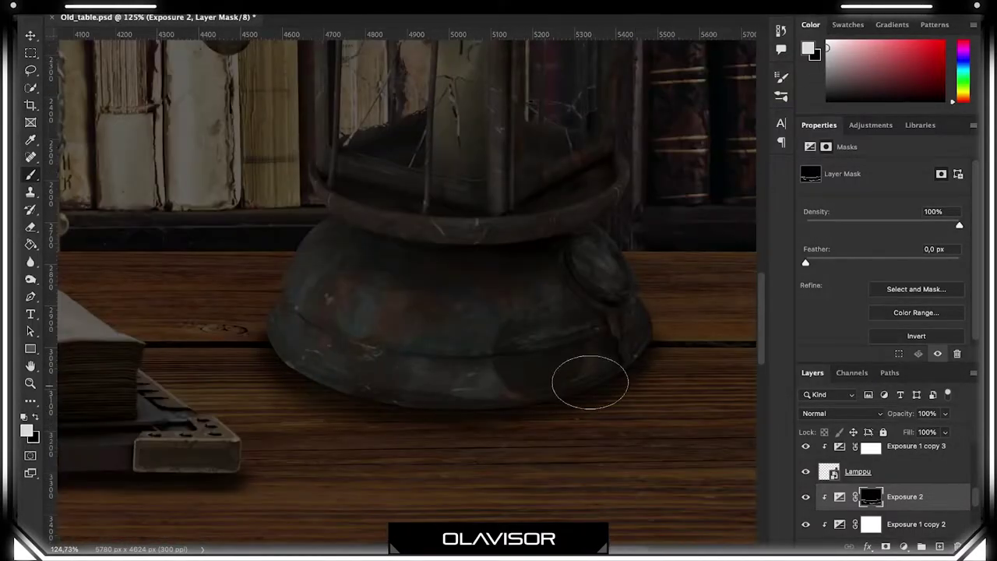
- Lower the Exposure adjustments further to darken the lantern and the bookshelf behind it
scroll(599, 379, down, 3)
click(916, 524)
scroll(581, 323, up, 2)
ctrl+click(580, 323)
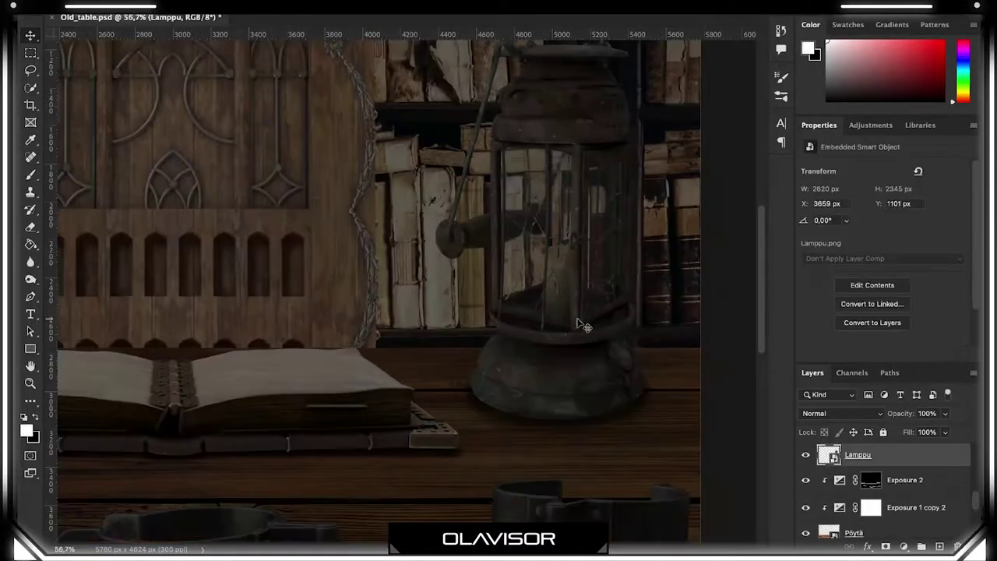
scroll(580, 323, up, 3)
click(916, 506)
drag(848, 203, 829, 204)
scroll(681, 358, up, 3)
ctrl+click(680, 358)
- Name the new layer above the lantern Liekki, dab a soft light-orange flame on the candle wick and blend the layer with Hard Light
scroll(888, 483, up, 2)
double_click(856, 492)
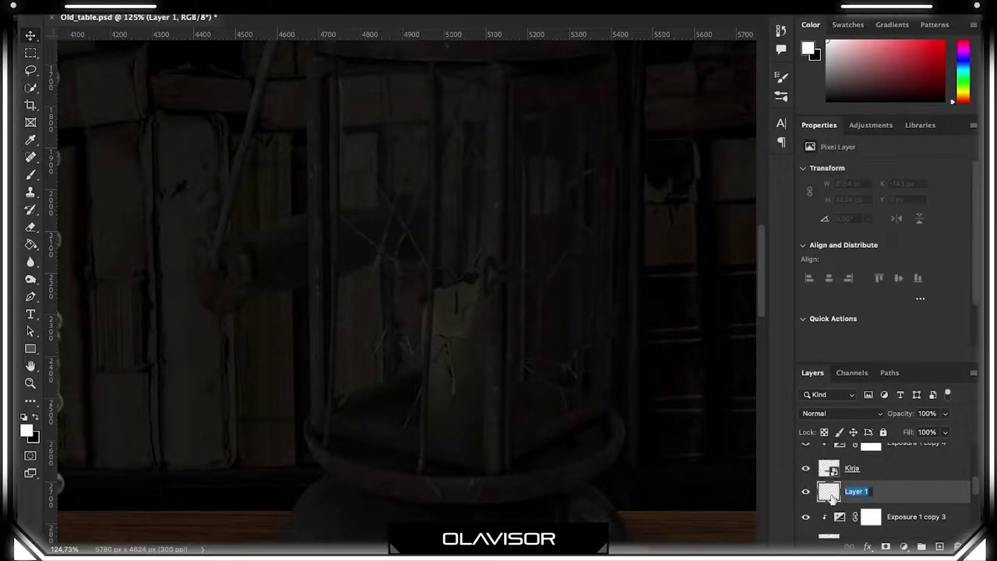
right_click(452, 312)
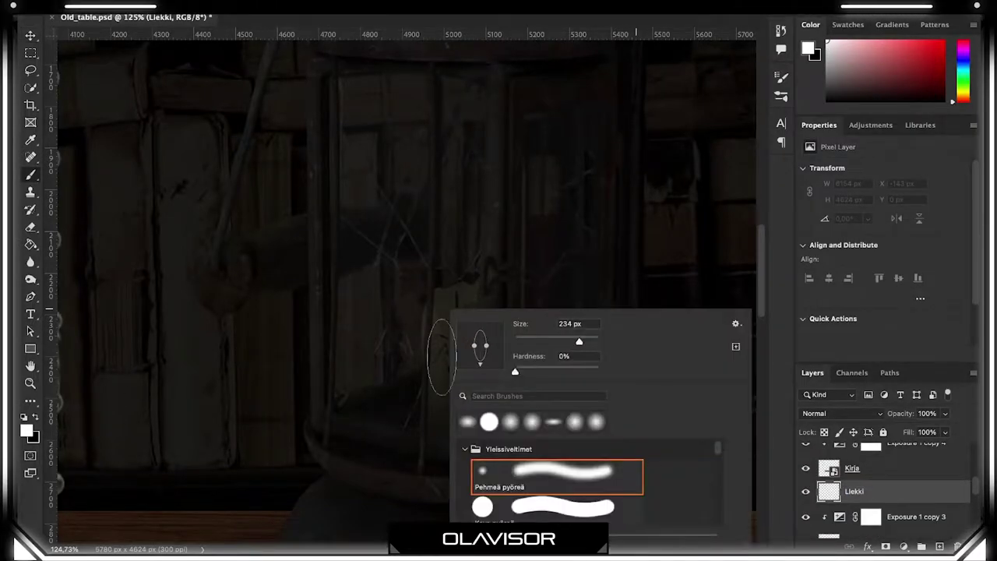
key(ctrl+shift+c)
key(Return)
click(451, 285)
click(841, 413)
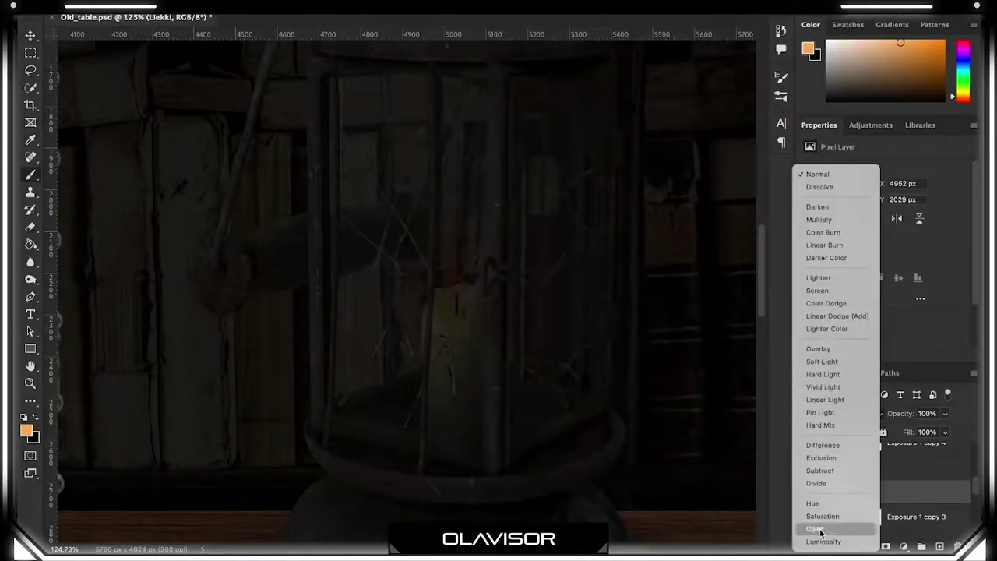
click(822, 375)
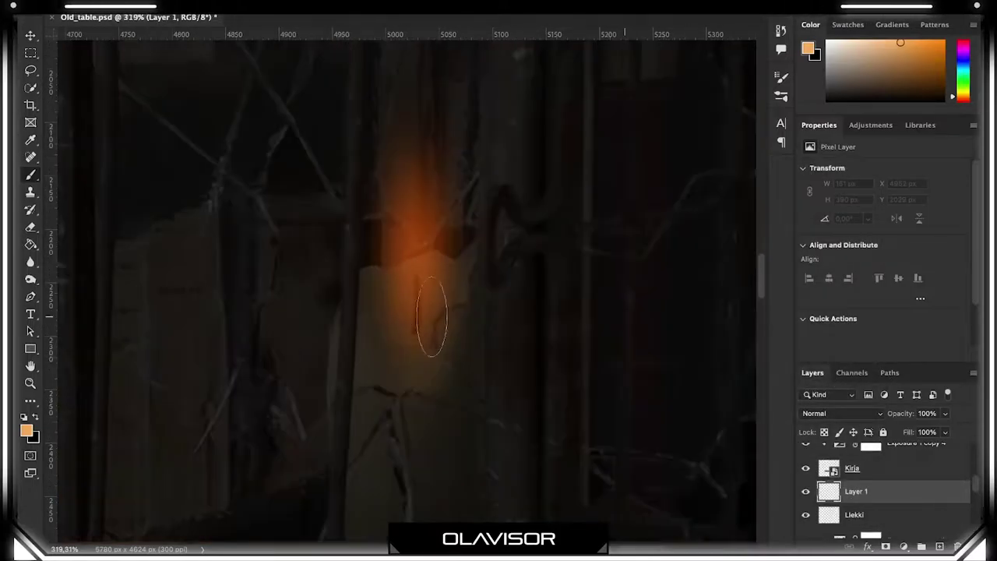
- Paint black on the lantern's Exposure mask over the glass panes to brighten the candle and lantern interior
key(alt+bracketright)
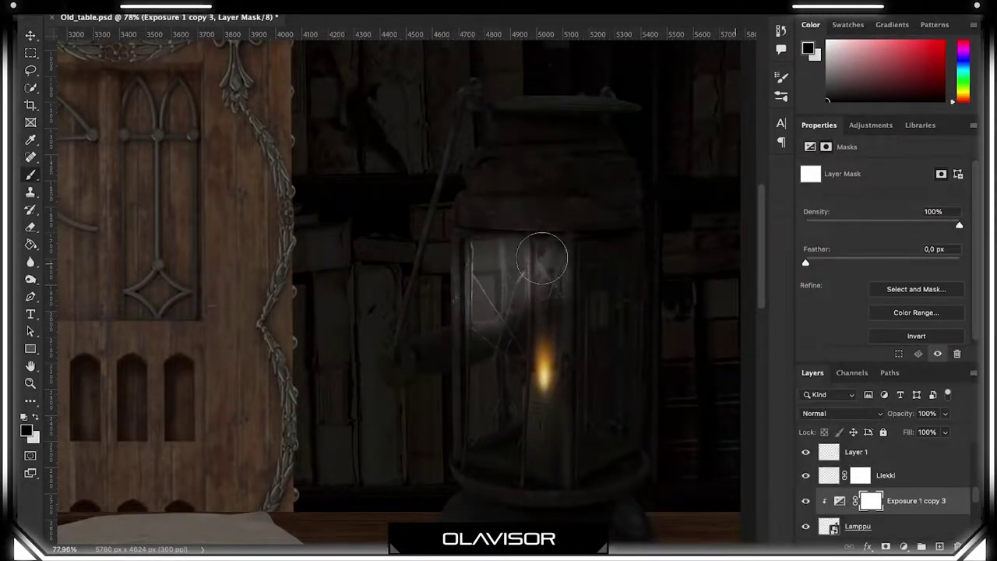
mouse_move(541, 258)
mouse_down()
mouse_move(491, 421)
mouse_move(529, 467)
mouse_move(614, 292)
mouse_up()
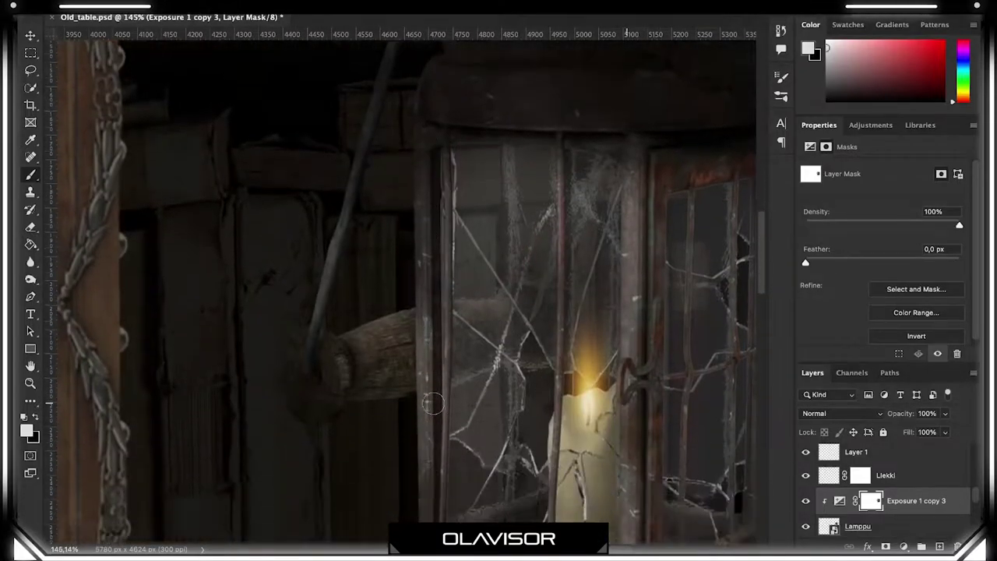
- Paint white on the lantern's Exposure mask along the metal frame, door bars and rim to darken them again
scroll(434, 403, down, 2)
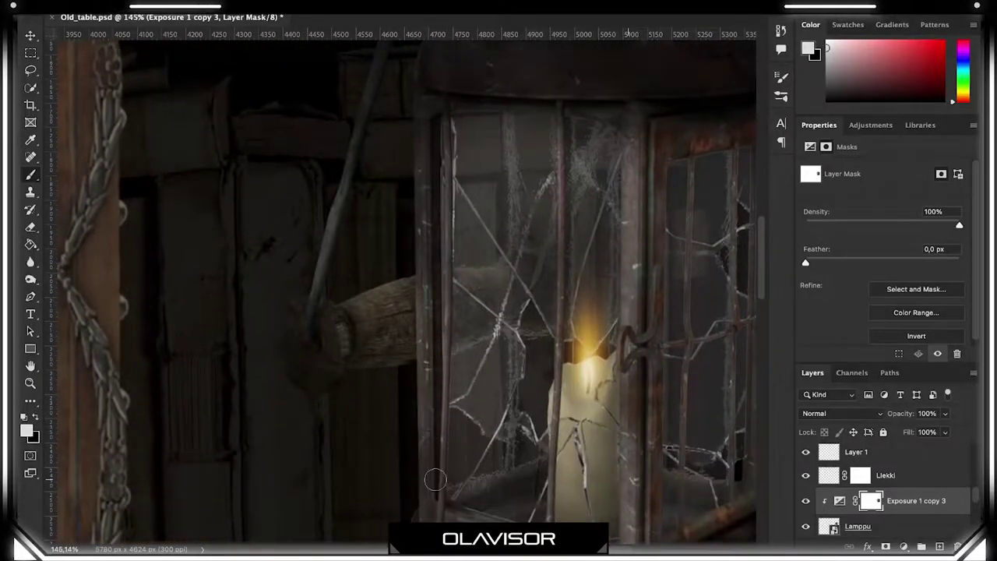
scroll(434, 437, down, 5)
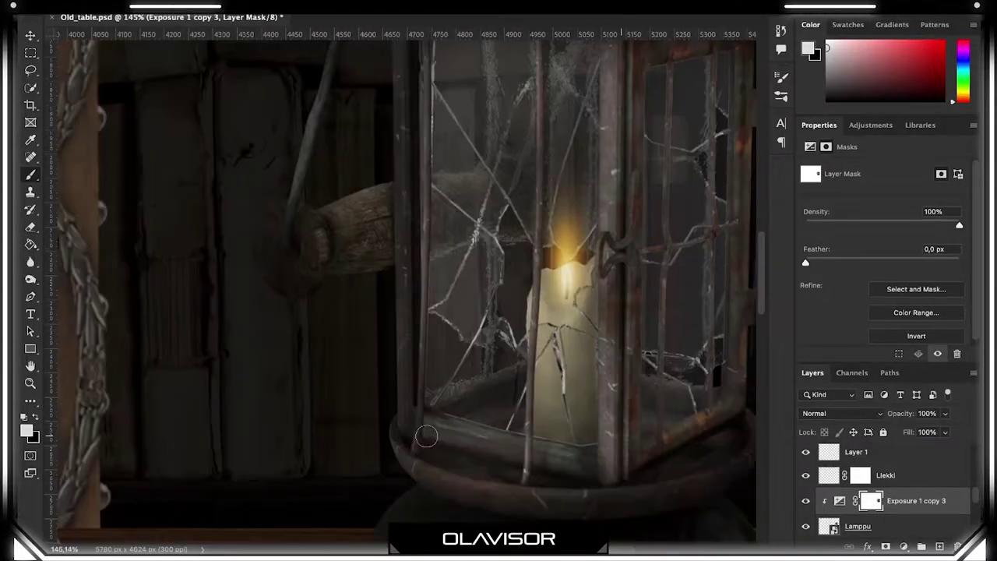
scroll(586, 461, up, 3)
drag(617, 515, 628, 253)
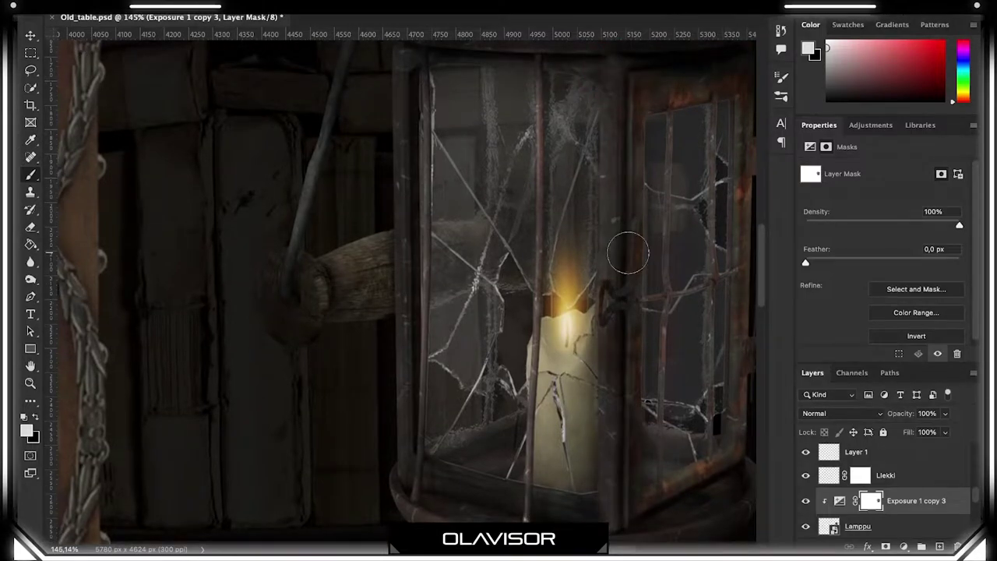
scroll(645, 128, right, 3)
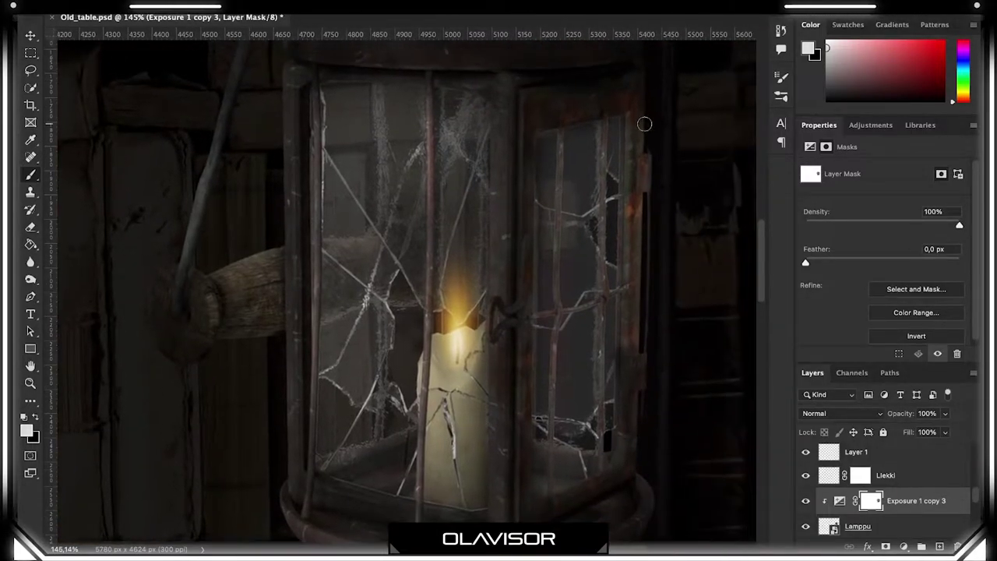
key(h)
drag(630, 338, 448, 263)
key(x)
scroll(308, 383, down, 3)
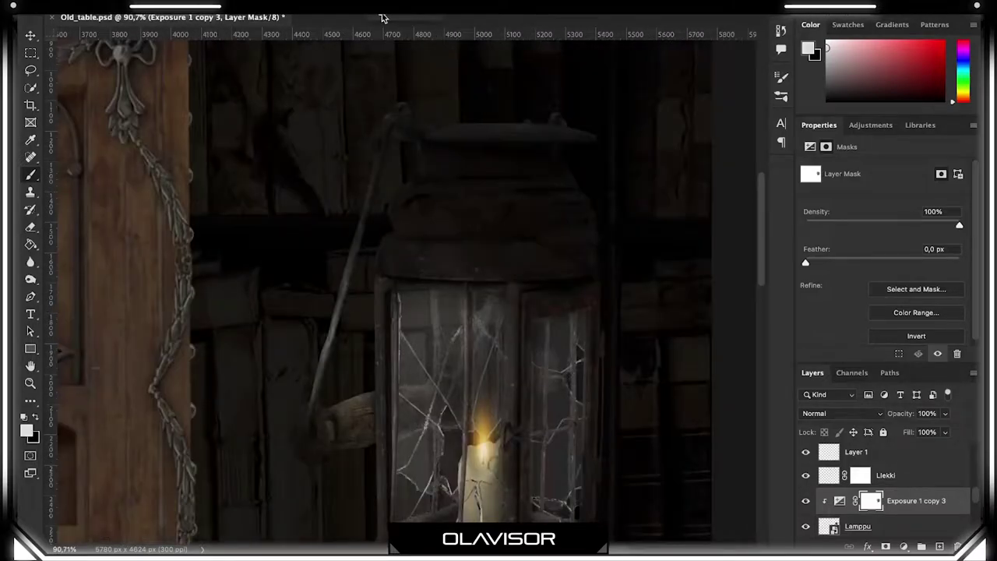
- Paint a soft orange glow around the lantern on a new Linear Dodge (Add) layer, and group the lantern's layers as Lamppu
scroll(623, 415, up, 3)
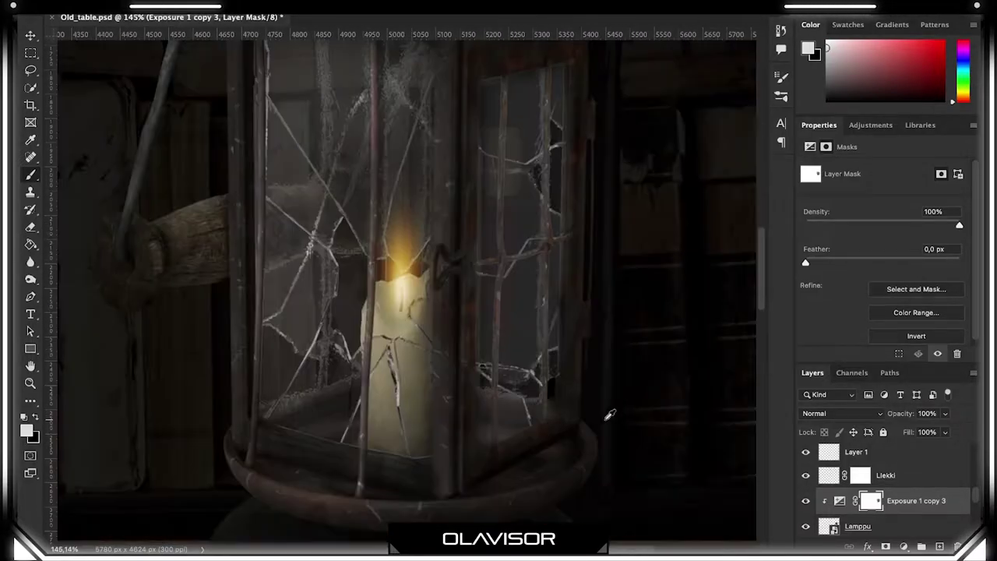
scroll(499, 202, down, 3)
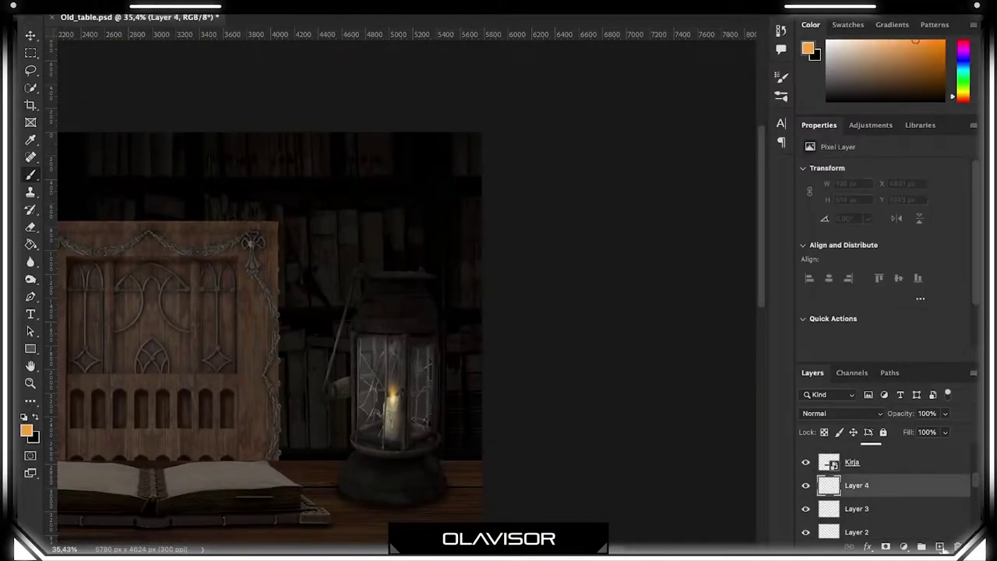
click(842, 413)
click(834, 414)
scroll(566, 392, up, 2)
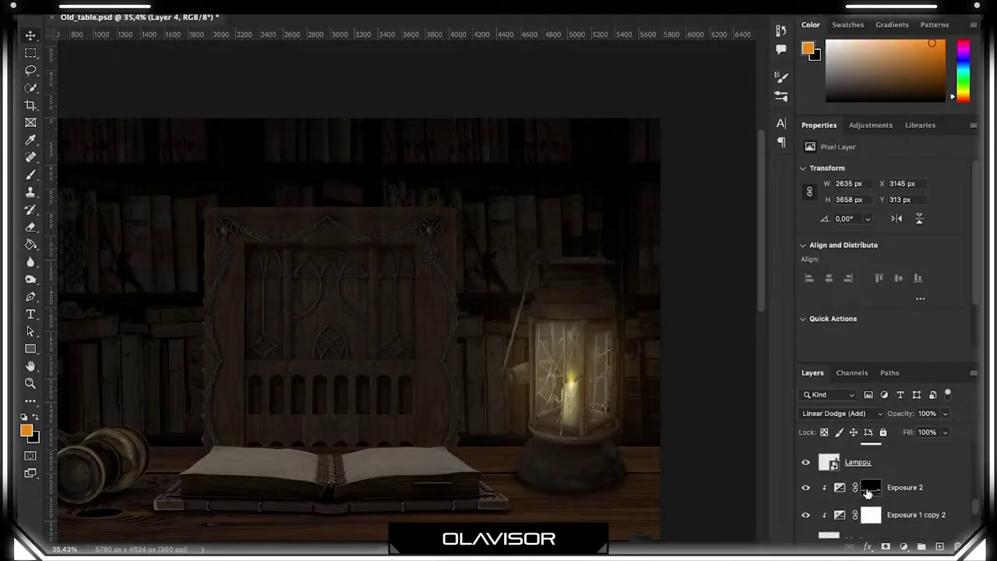
key(ctrl+g)
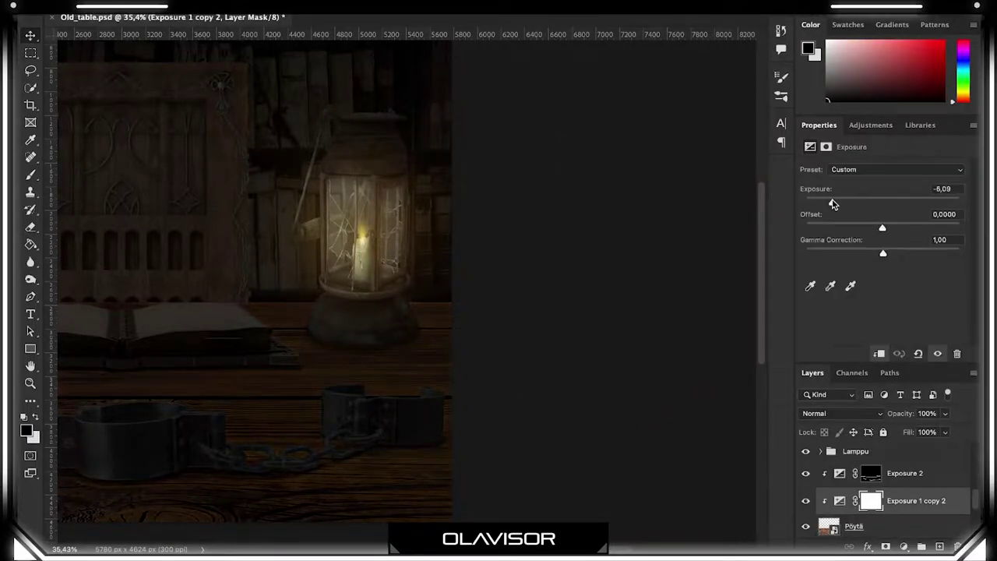
- Lower the table's Exposure to -6,09 and paint black on its mask with a flattened soft brush to light the tabletop around the lantern
right_click(379, 355)
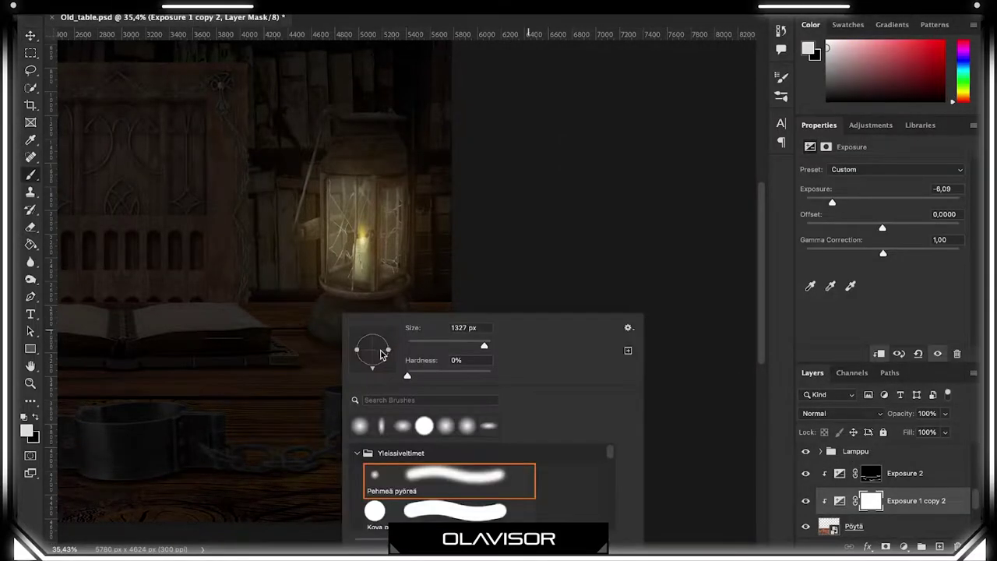
key(x)
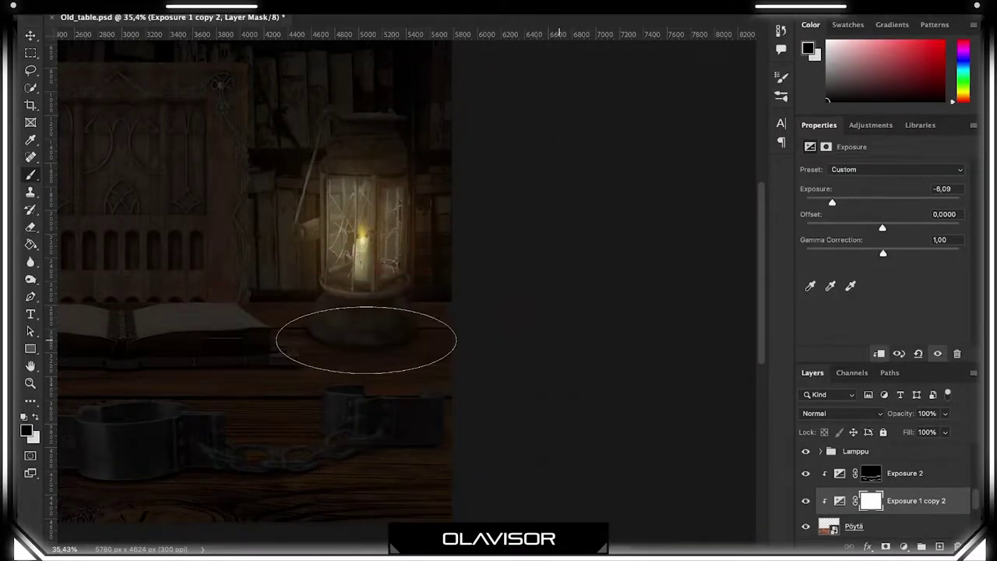
scroll(319, 334, down, 3)
drag(319, 334, 608, 334)
scroll(460, 390, down, 1)
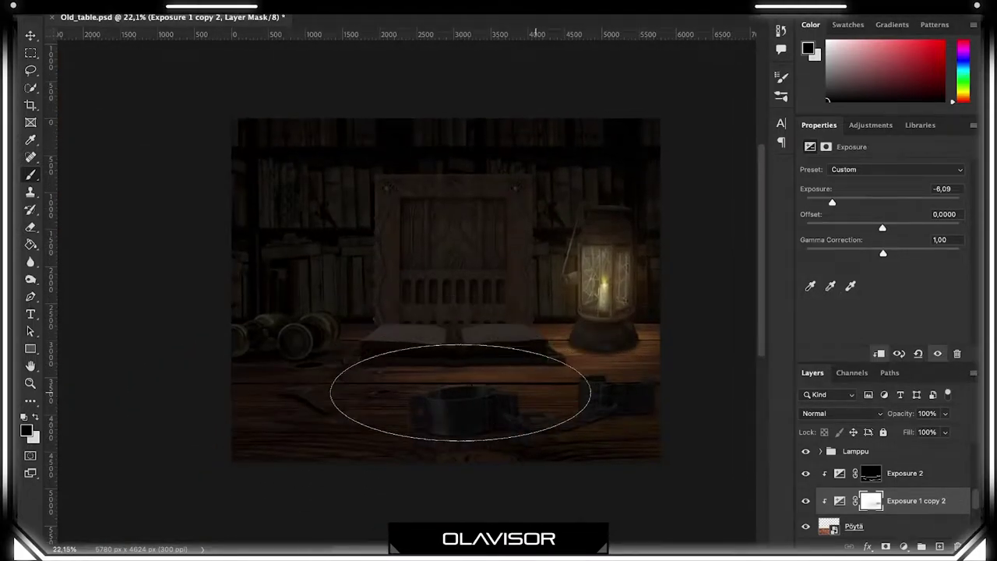
key(x)
scroll(451, 379, up, 6)
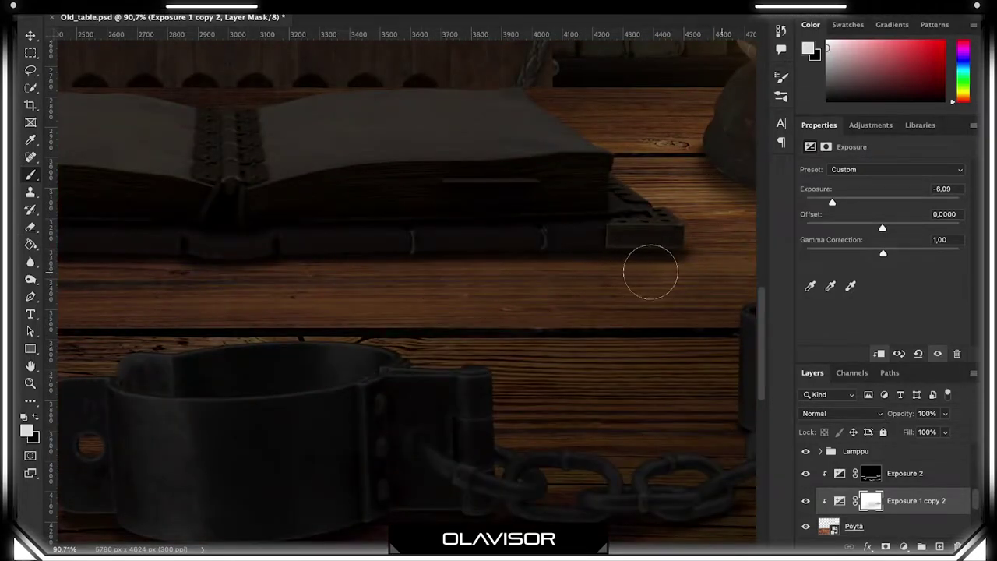
- Add another Exposure adjustment clipped to the table above Exposure 2 and invert its mask to black for shadow painting
key(alt+bracketright)
scroll(585, 271, down, 2)
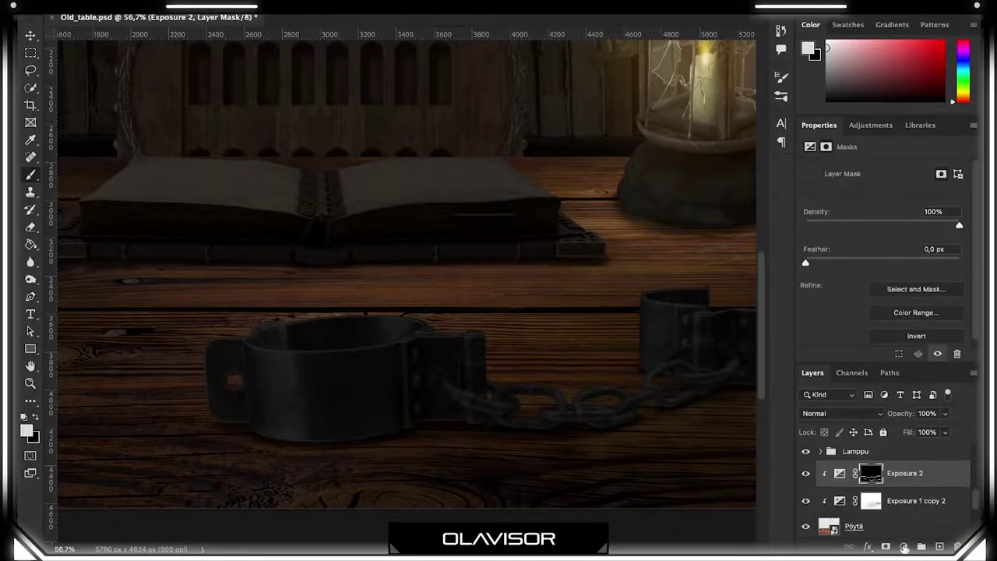
key(ctrl+i)
key(x)
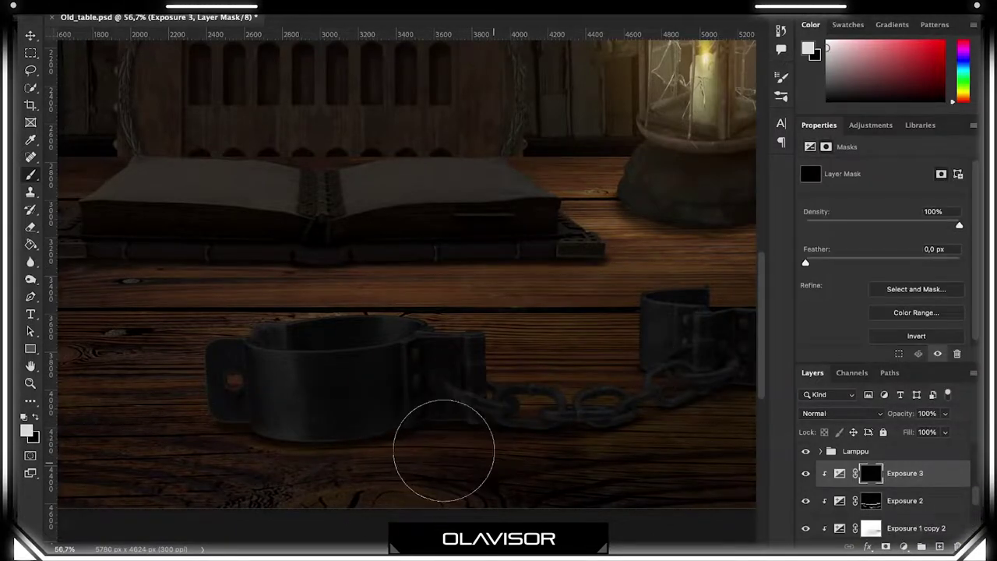
- Paint white on the Exposure 3 mask to shade the table beneath the shackles, chain and book, touching up with black
scroll(412, 460, down, 2)
key(x)
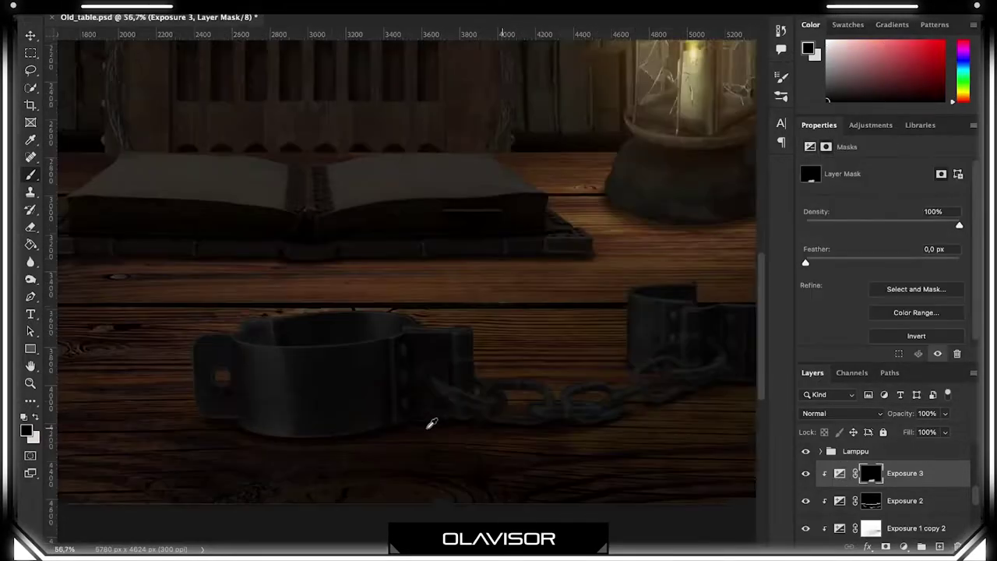
scroll(420, 418, down, 2)
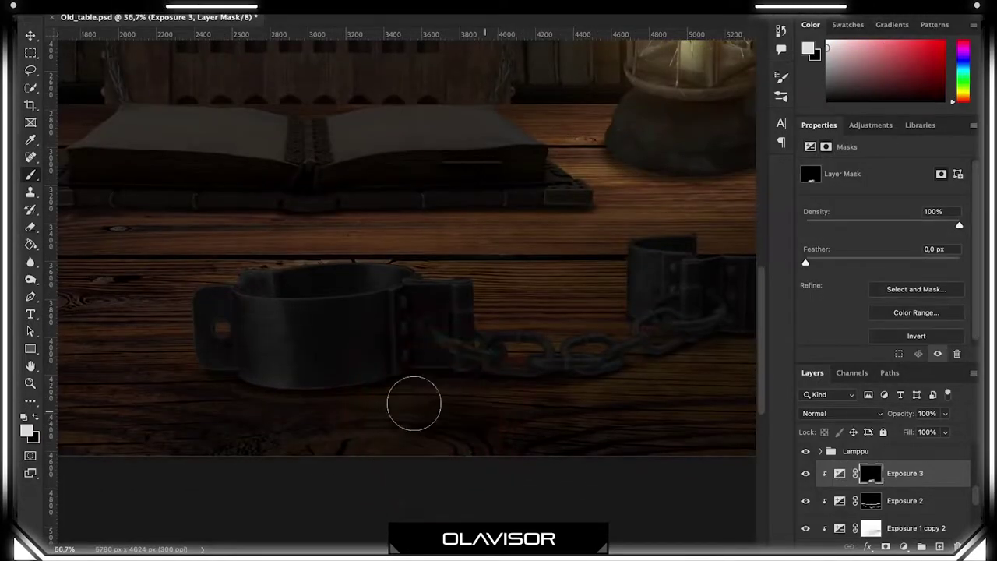
scroll(413, 366, down, 2)
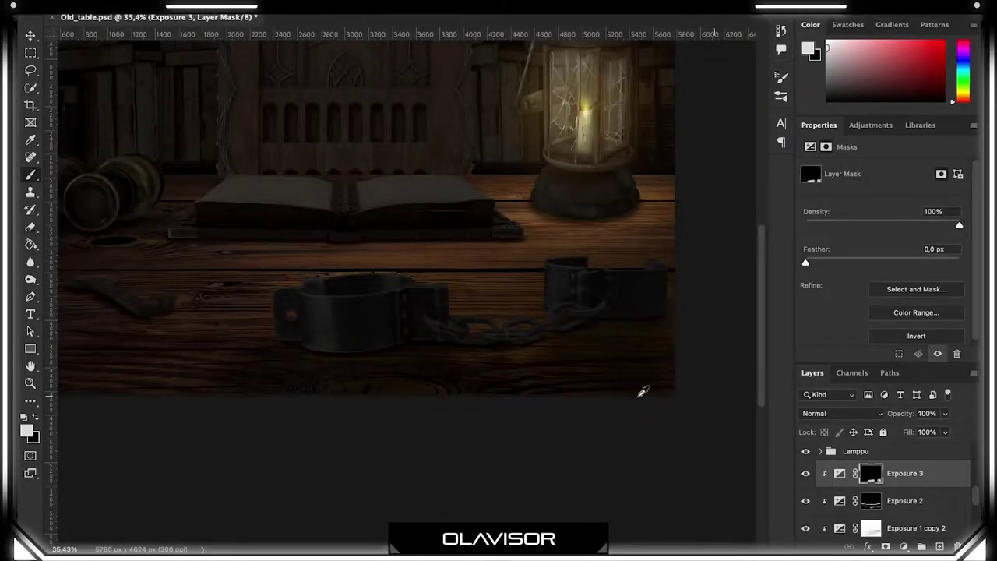
scroll(535, 439, up, 3)
scroll(356, 334, down, 4)
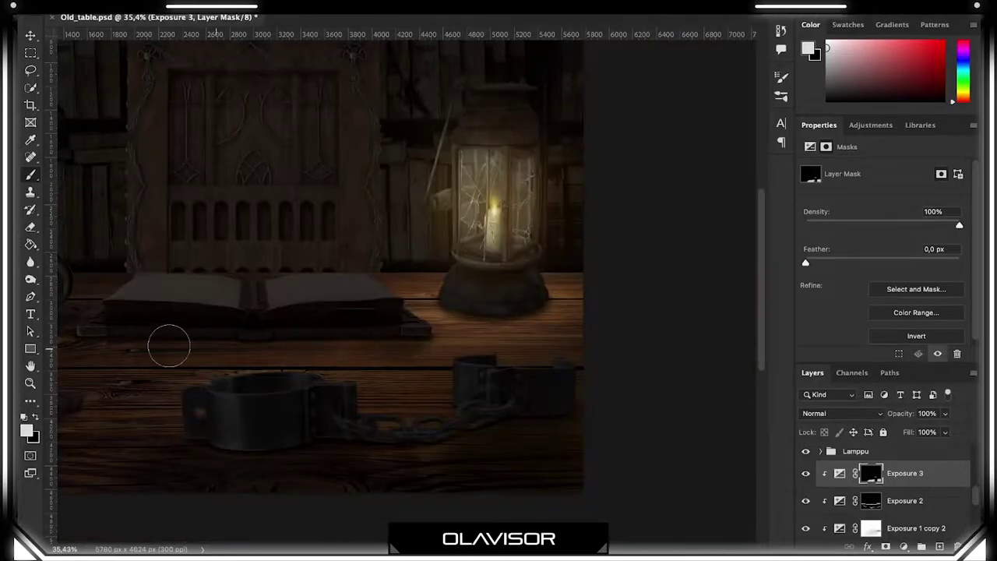
scroll(434, 338, up, 2)
scroll(356, 341, down, 3)
scroll(121, 357, up, 3)
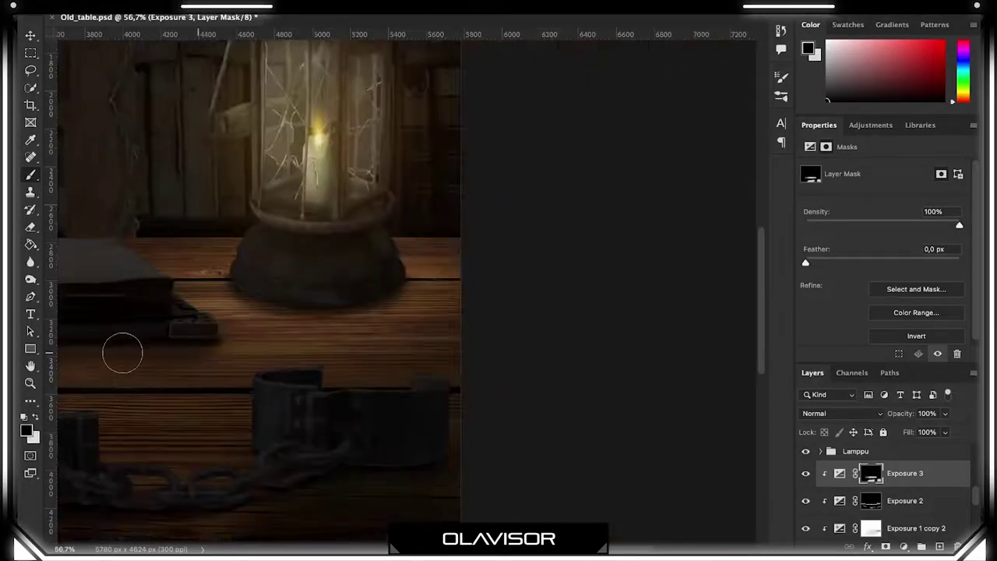
- Paint black with a much larger soft brush on the Exposure 1 copy 2 mask to brighten more of the tabletop
scroll(121, 357, left, 5)
key(alt+bracketleft)
key(alt+bracketleft)
scroll(392, 461, down, 2)
key(bracketright)
key(bracketright)
key(bracketright)
key(bracketright)
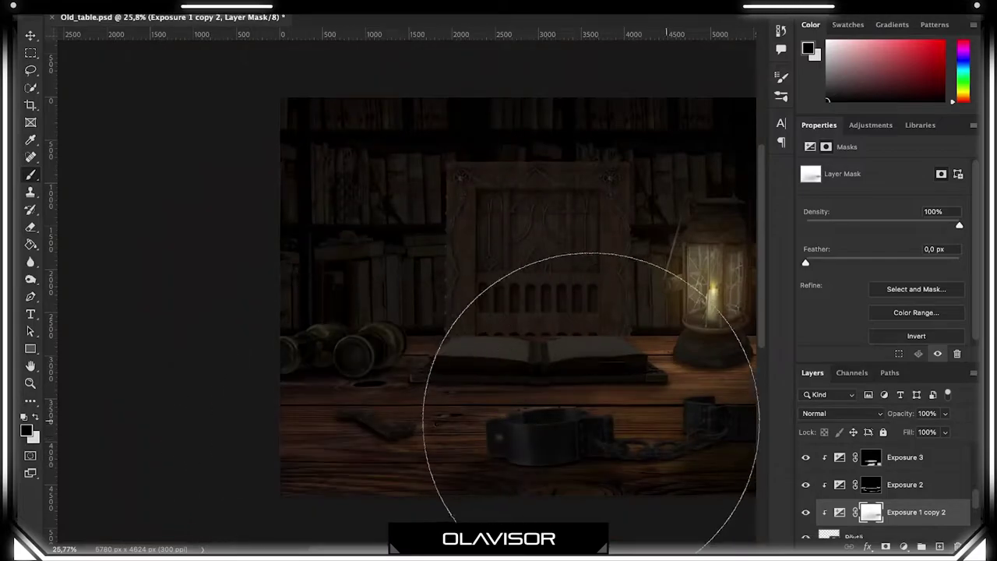
- Paint white with a smaller brush on the Exposure 3 mask to shade the table around the key and binoculars
scroll(591, 400, up, 2)
key(alt+bracketright)
key(alt+bracketright)
key(bracketleft)
key(bracketleft)
key(bracketleft)
key(bracketleft)
scroll(384, 455, up, 2)
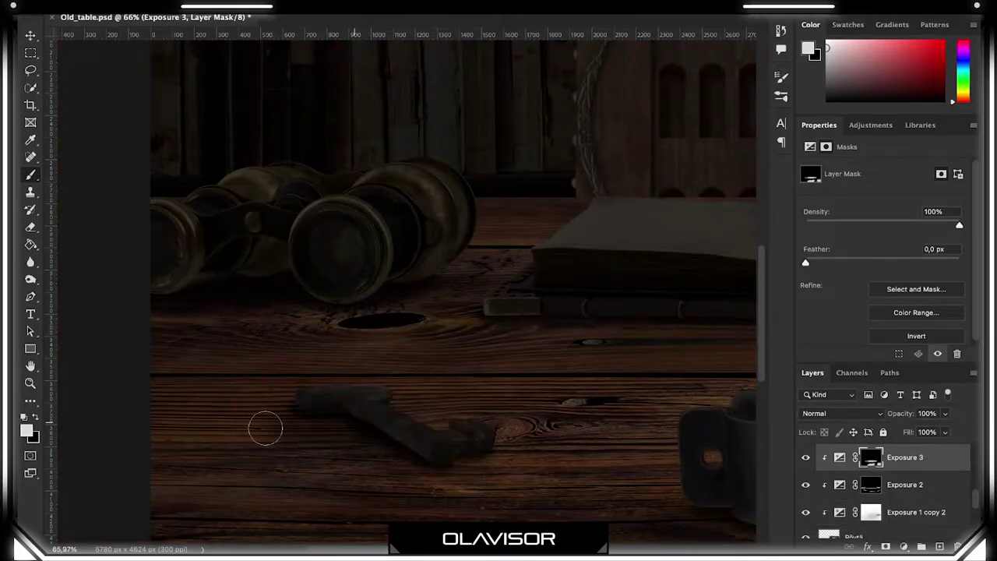
scroll(301, 420, down, 4)
scroll(327, 459, up, 3)
scroll(396, 423, down, 4)
- Paint white with a soft brush about 3100 px wide on the Exposure 1 copy 2 mask to darken the table's far-left area
key(alt+bracketleft)
key(alt+bracketleft)
drag(639, 411, 744, 418)
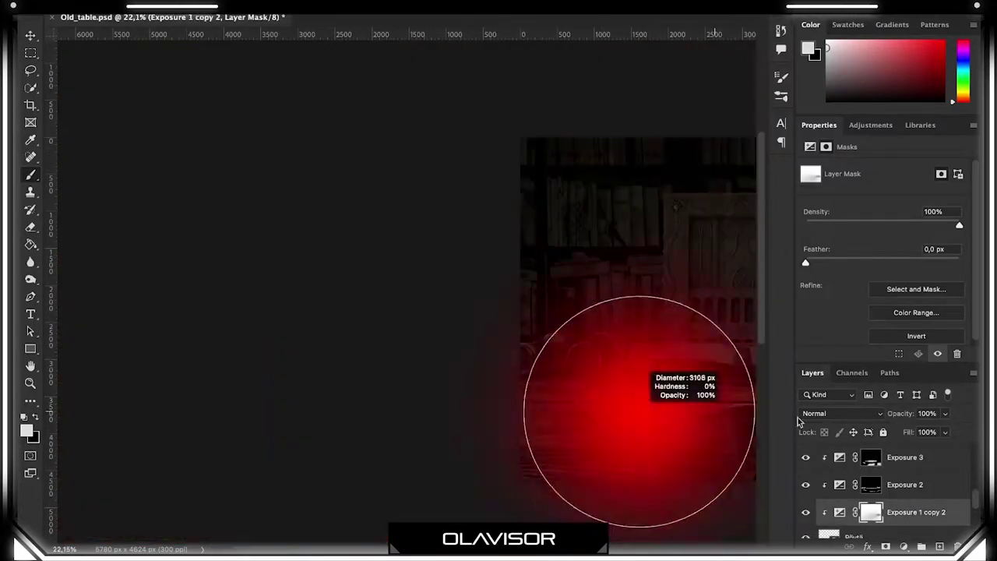
scroll(370, 436, right, 3)
mouse_move(292, 411)
mouse_down()
mouse_move(328, 379)
mouse_move(285, 456)
mouse_up()
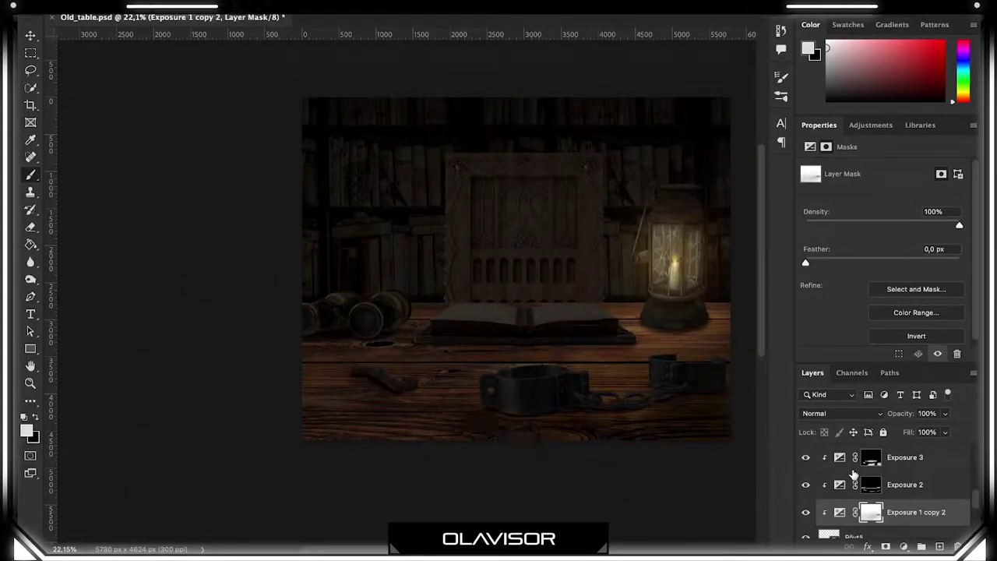
click(840, 512)
click(871, 512)
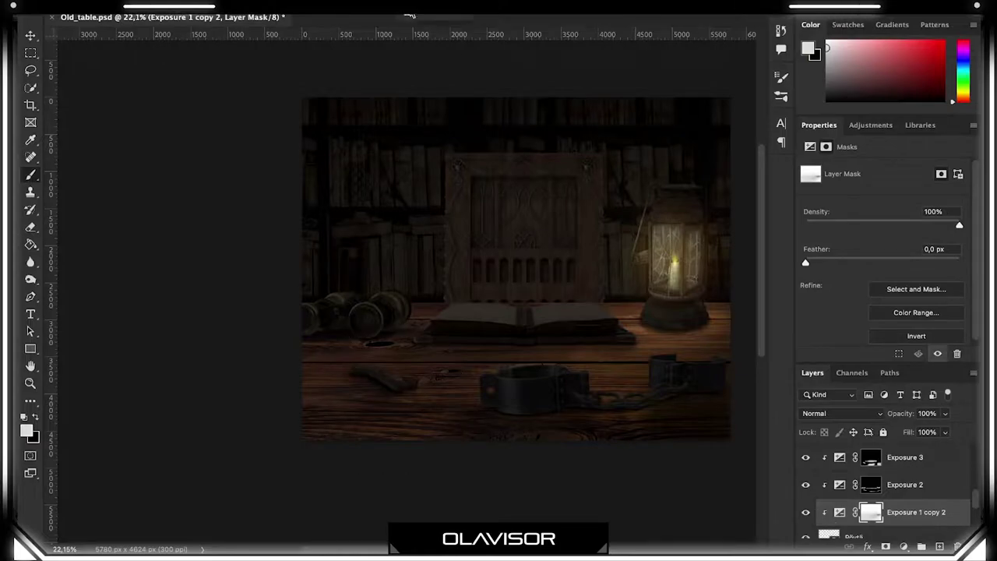
- Paint black on the book's Exposure 1 copy 4 mask to light the metal cover corner and the pages near the lantern
scroll(699, 333, up, 4)
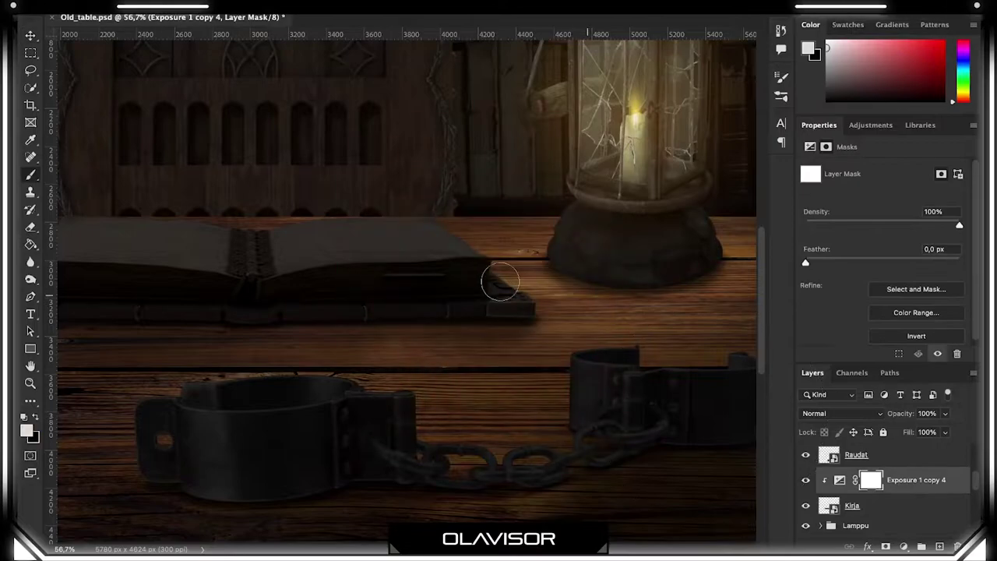
scroll(502, 282, up, 3)
drag(504, 282, 441, 309)
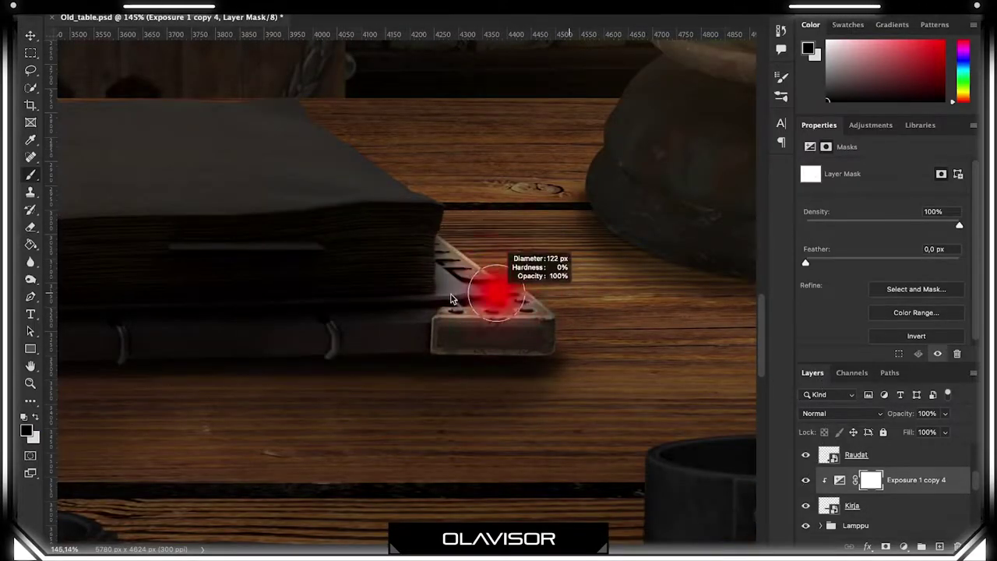
scroll(437, 261, down, 6)
scroll(389, 261, up, 3)
scroll(361, 266, down, 5)
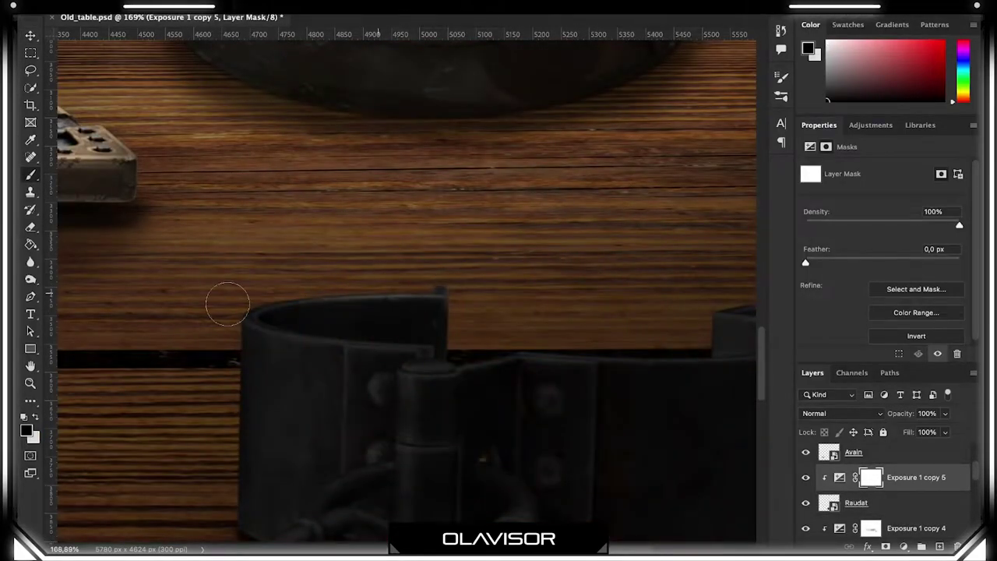
- Paint black on the shackles' Exposure 1 copy 5 mask to highlight the cuff rims, hinges and chain links
scroll(437, 319, right, 3)
scroll(390, 320, left, 3)
scroll(218, 281, down, 4)
scroll(218, 280, left, 4)
scroll(476, 229, down, 2)
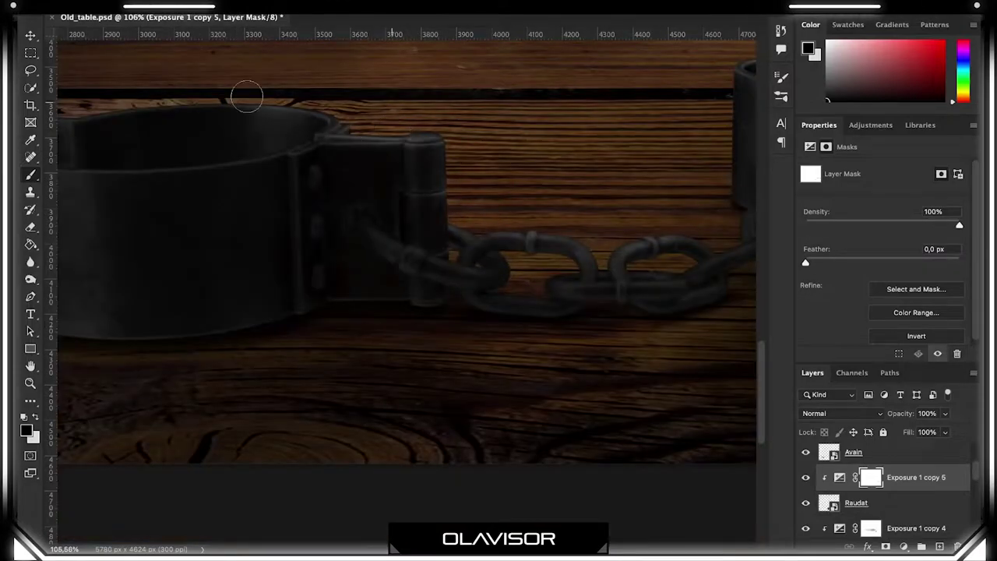
scroll(443, 111, left, 5)
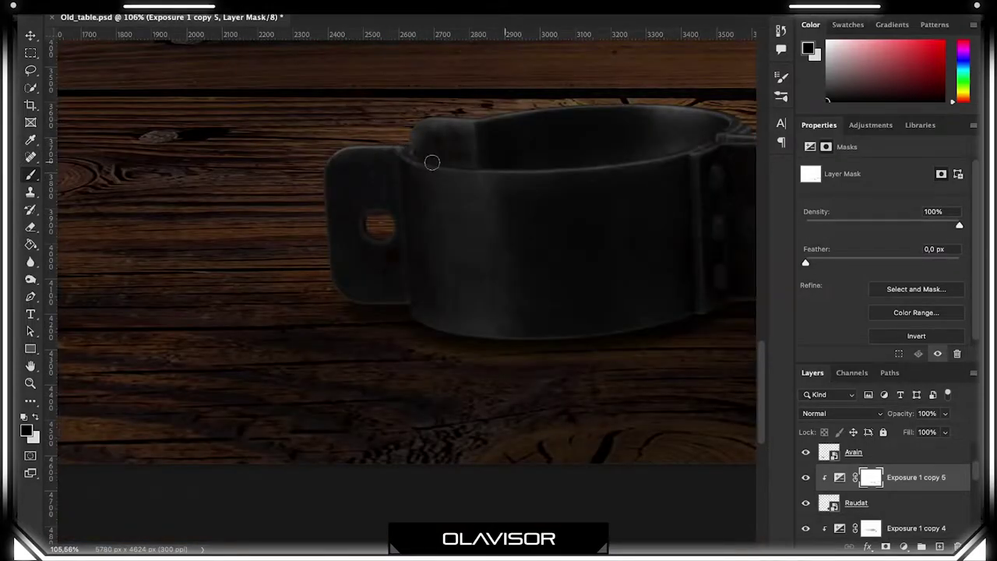
scroll(383, 235, down, 1)
scroll(468, 229, right, 5)
scroll(429, 229, up, 4)
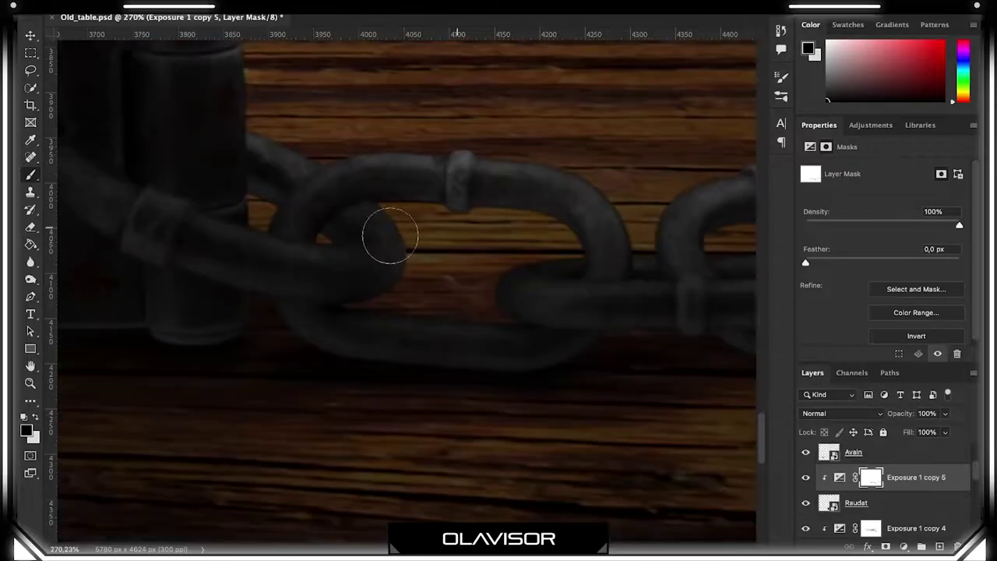
scroll(610, 226, down, 8)
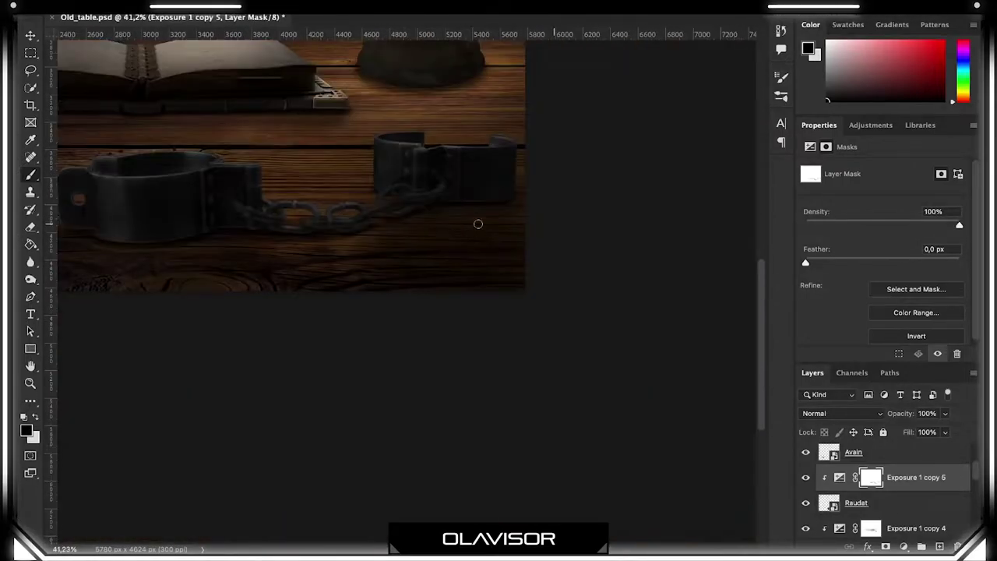
- Refine the table shadows below the chain and cuffs by painting on the Exposure 3 mask
scroll(807, 500, down, 3)
click(807, 500)
scroll(320, 256, up, 2)
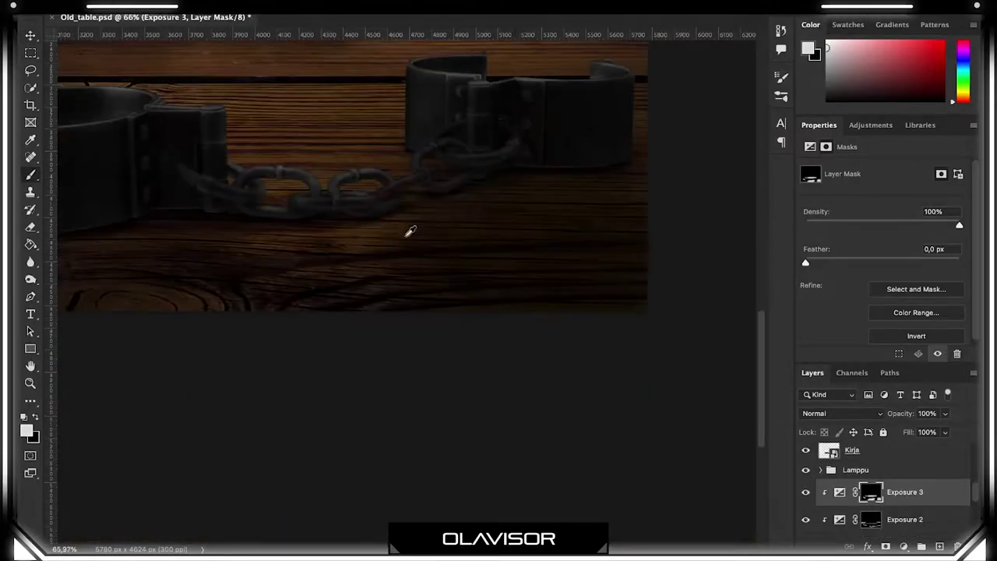
scroll(296, 238, down, 5)
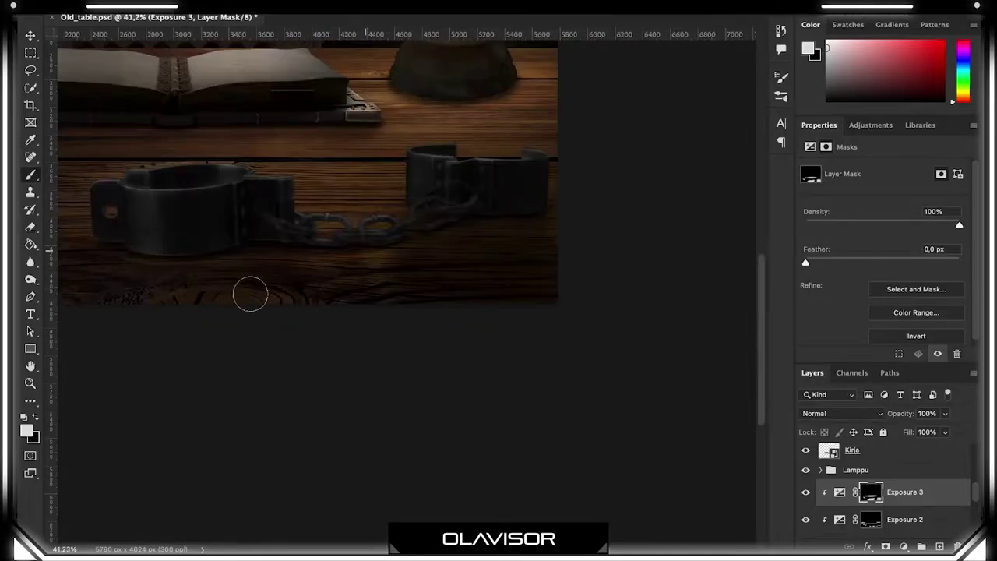
key(x)
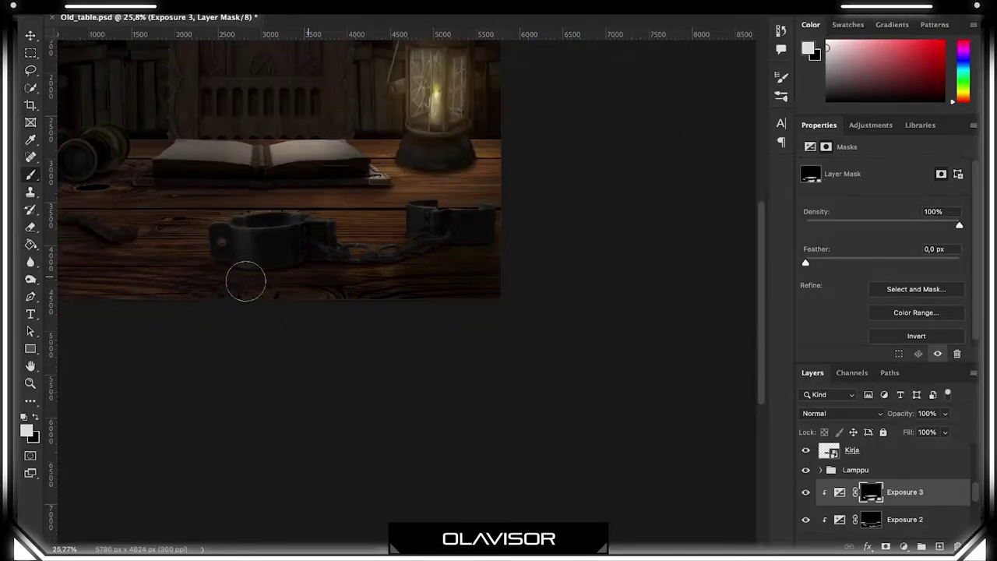
scroll(293, 288, up, 3)
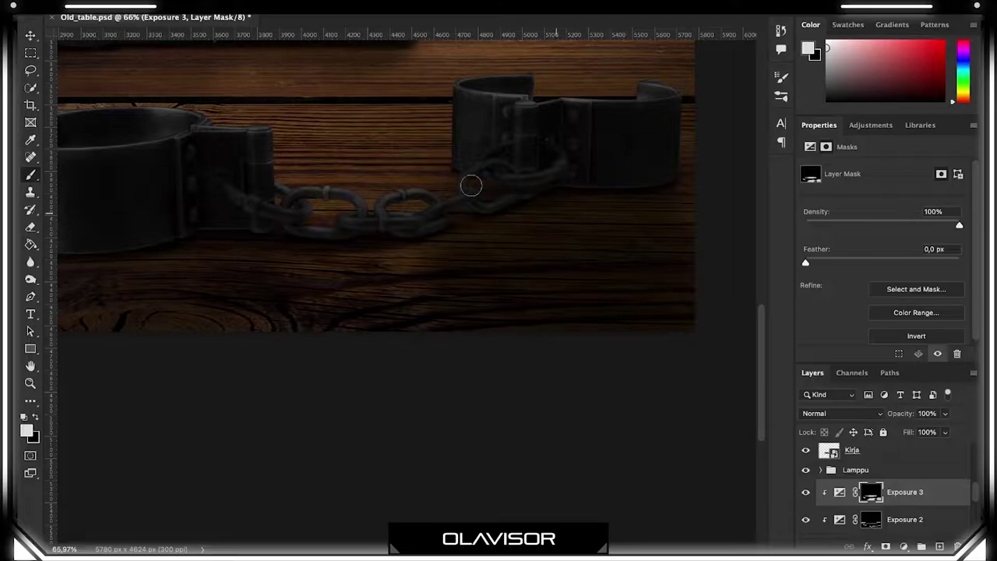
- Set the shackles' Exposure adjustment to -4,35
scroll(459, 223, down, 2)
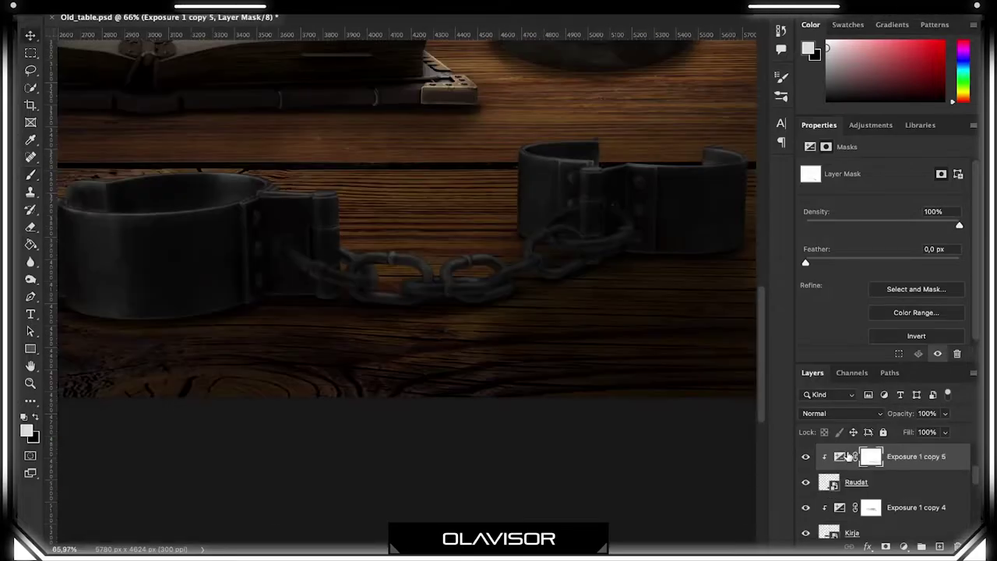
drag(853, 201, 834, 205)
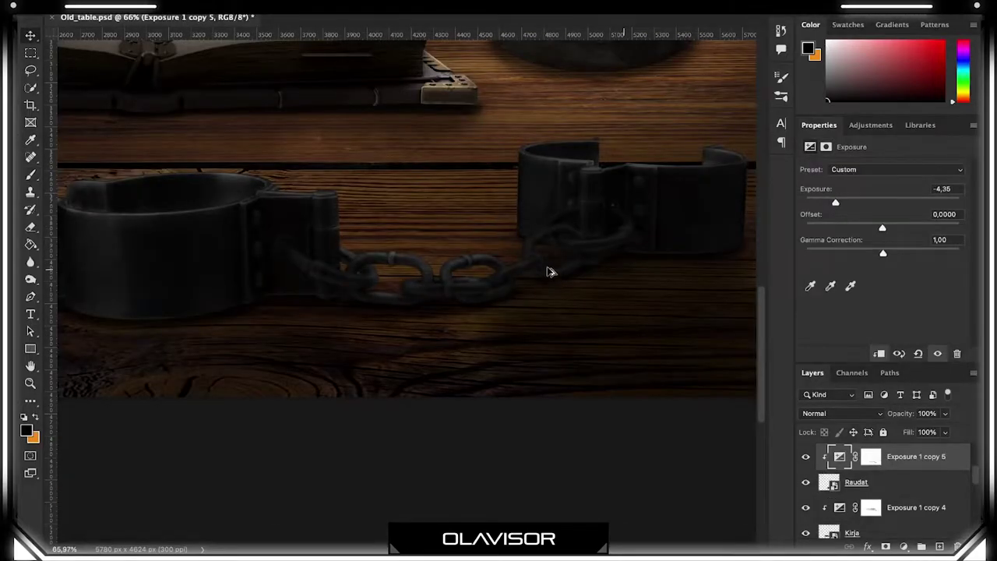
- Paint black on the key's Exposure 1 copy 6 mask with a soft brush of about 122 px to highlight its lit surfaces
scroll(549, 274, down, 3)
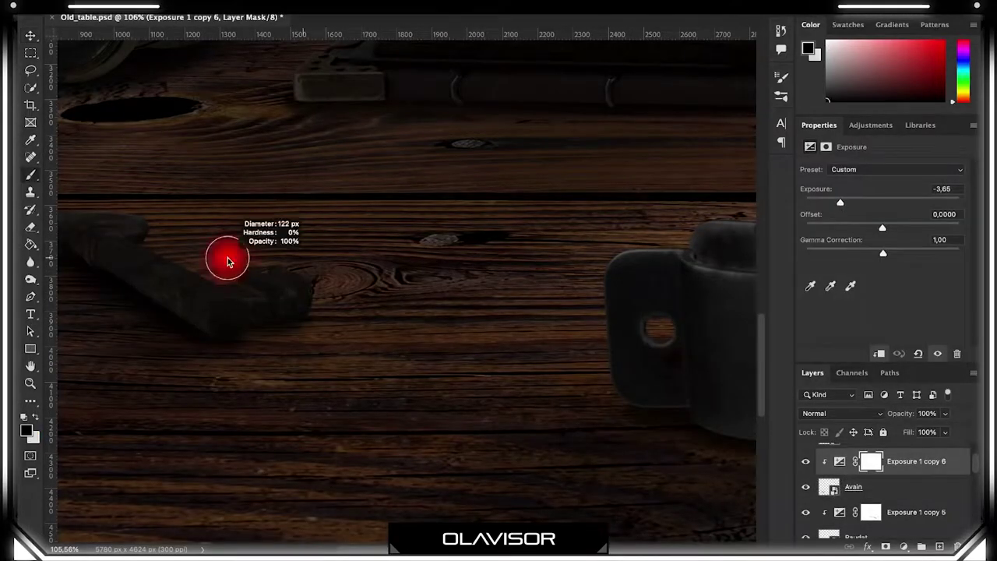
drag(262, 272, 473, 285)
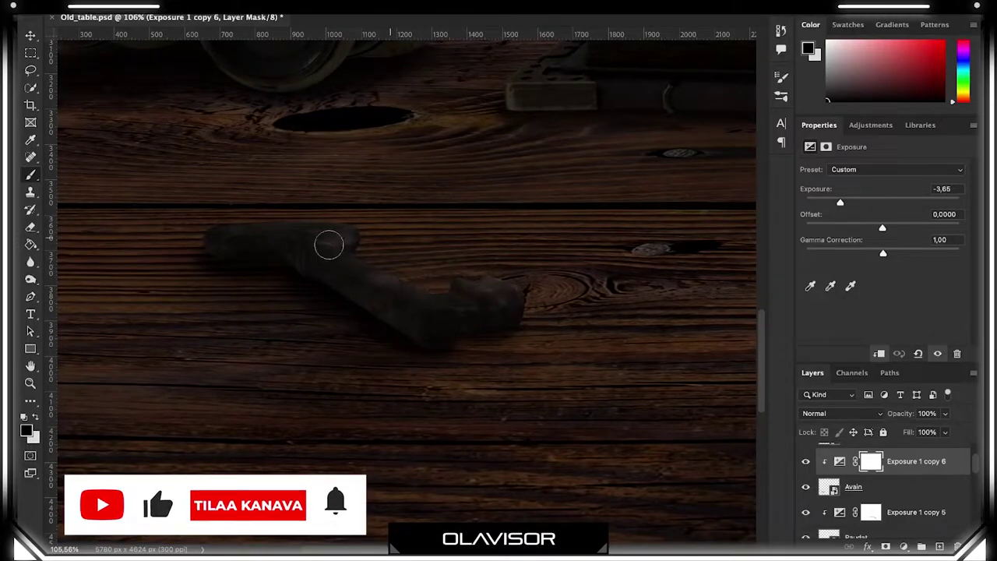
scroll(461, 367, down, 3)
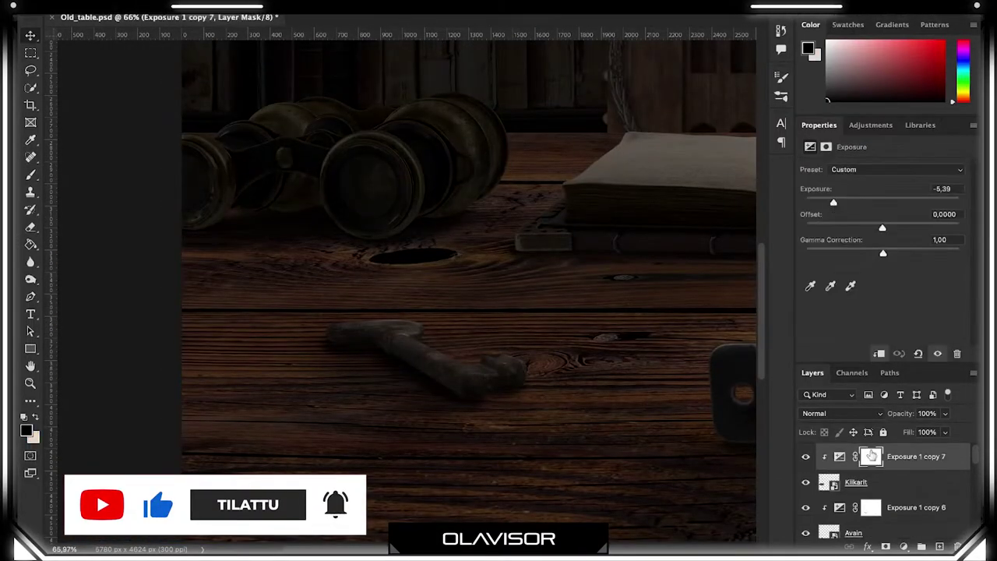
- Paint on the binoculars' Exposure 1 copy 7 mask with a smaller brush to light the rims and barrels facing the lantern
click(871, 456)
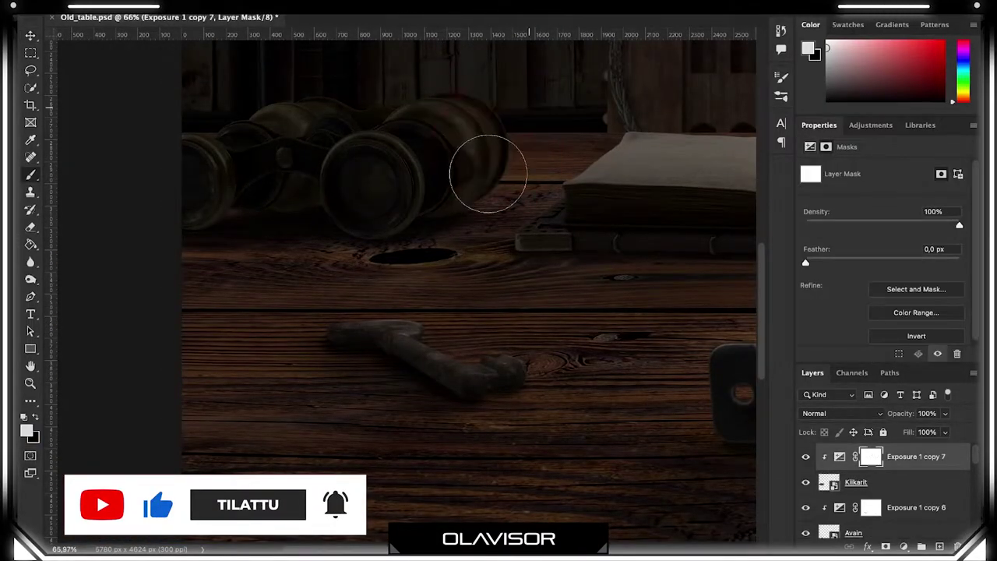
key(bracketleft)
key(bracketleft)
key(bracketleft)
key(bracketleft)
scroll(313, 108, down, 5)
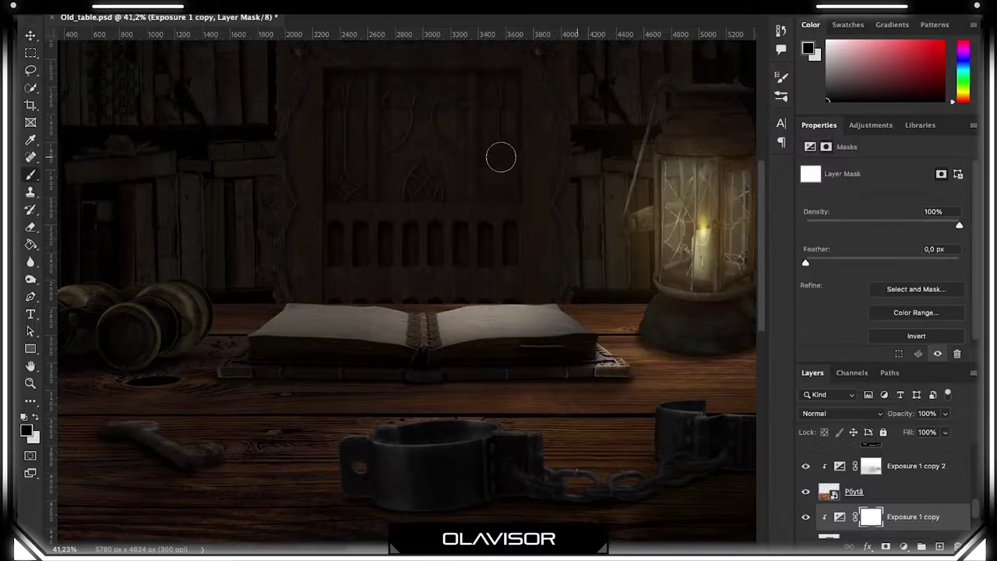
- Paint on the chair's Exposure 1 copy mask with a large soft brush to lighten the backrest, undoing the excessive stroke
scroll(501, 158, up, 2)
right_click(509, 245)
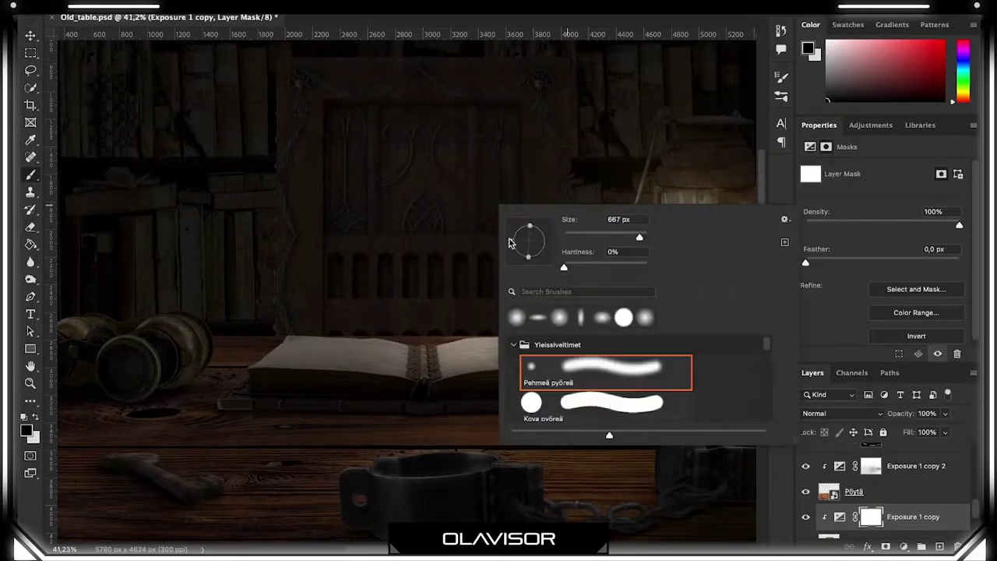
key(Escape)
key(x)
scroll(600, 242, down, 5)
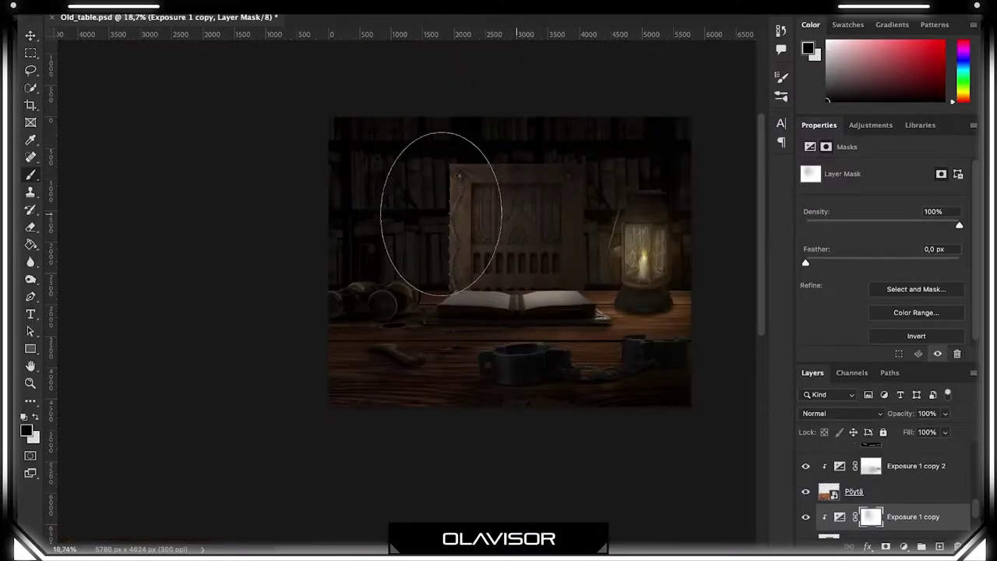
click(382, 215)
key(ctrl+z)
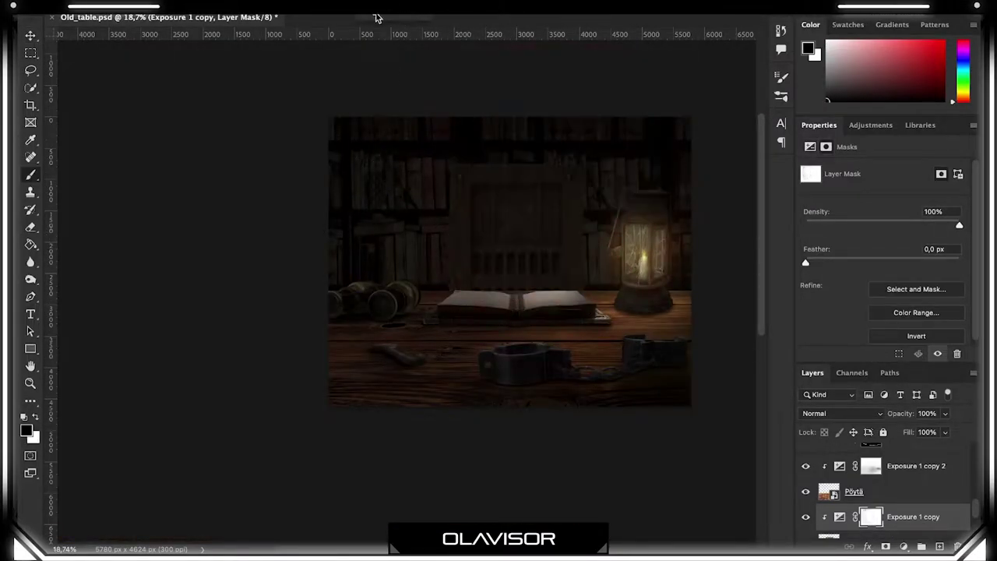
key(x)
scroll(529, 193, down, 2)
scroll(396, 221, up, 4)
scroll(889, 499, down, 2)
- Paint black on the bookshelf's Exposure 1 mask with large soft brushes to bring out the books while keeping the outer edges dark
click(903, 484)
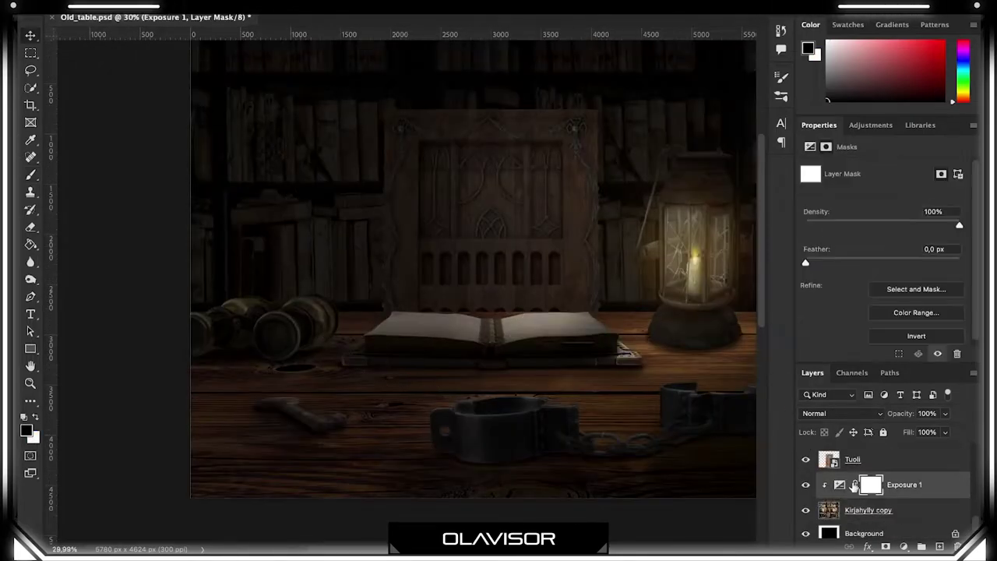
scroll(250, 249, down, 2)
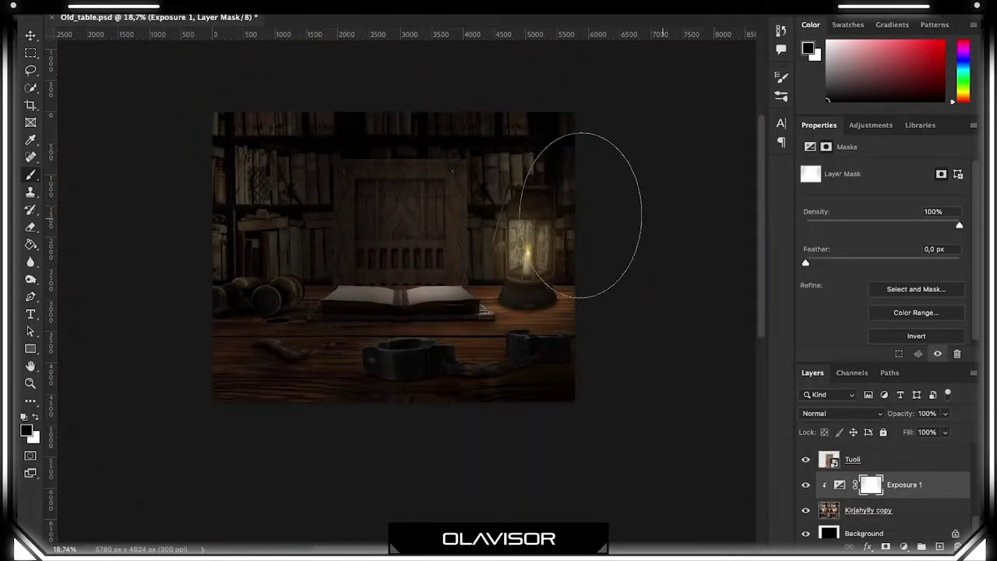
right_click(394, 106)
key(Escape)
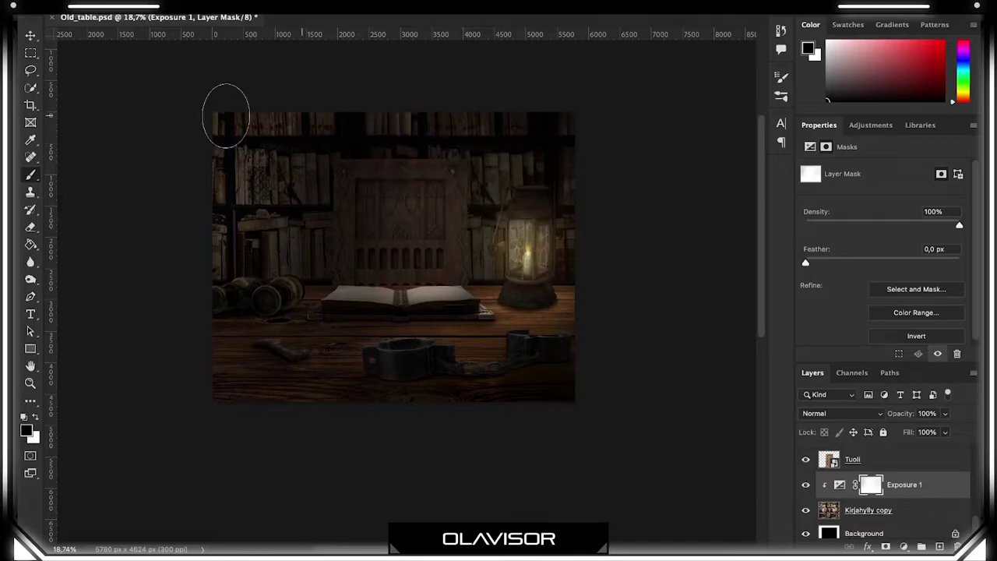
scroll(272, 163, down, 2)
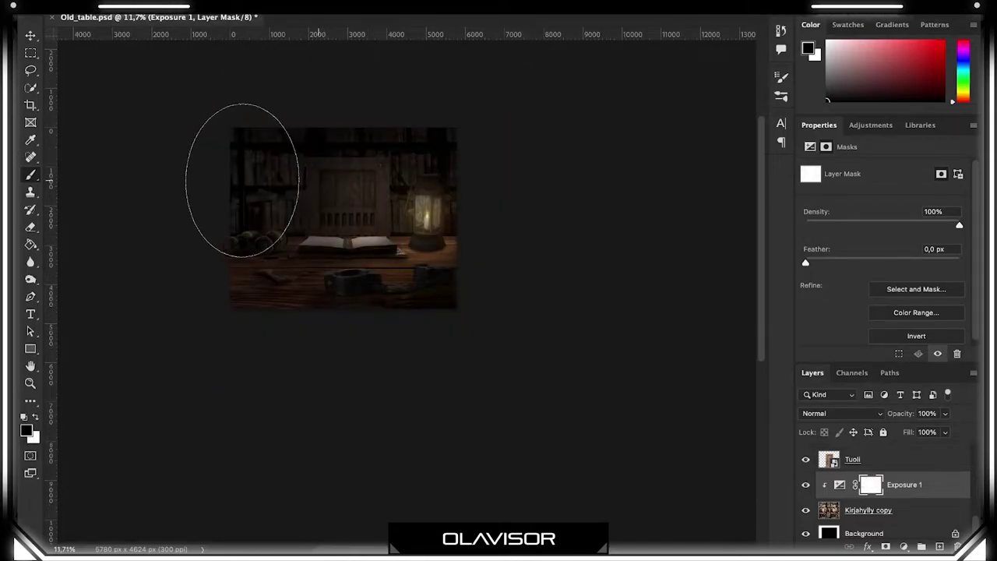
key(bracketleft)
key(bracketleft)
key(bracketleft)
scroll(379, 264, up, 3)
scroll(379, 263, up, 1)
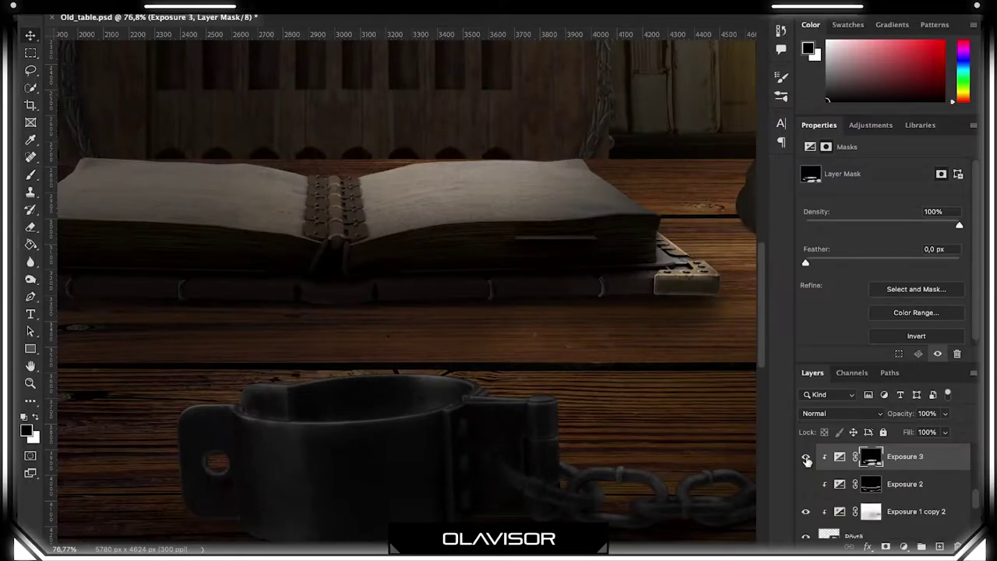
- Show the Exposure 2 layer again and paint on the Exposure 3 mask to refine the table shadows around the book and the front edge
click(806, 483)
key(x)
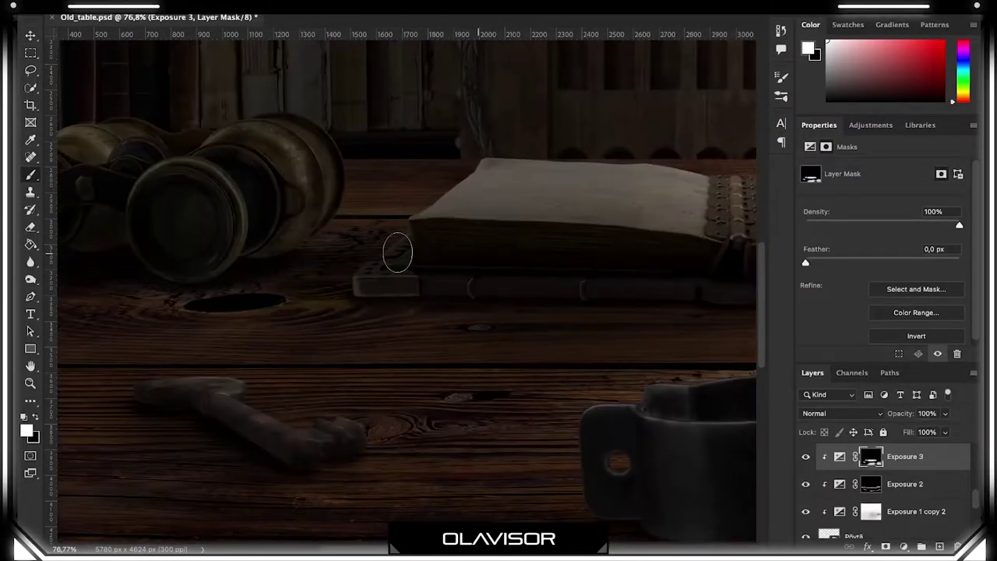
drag(423, 292, 424, 291)
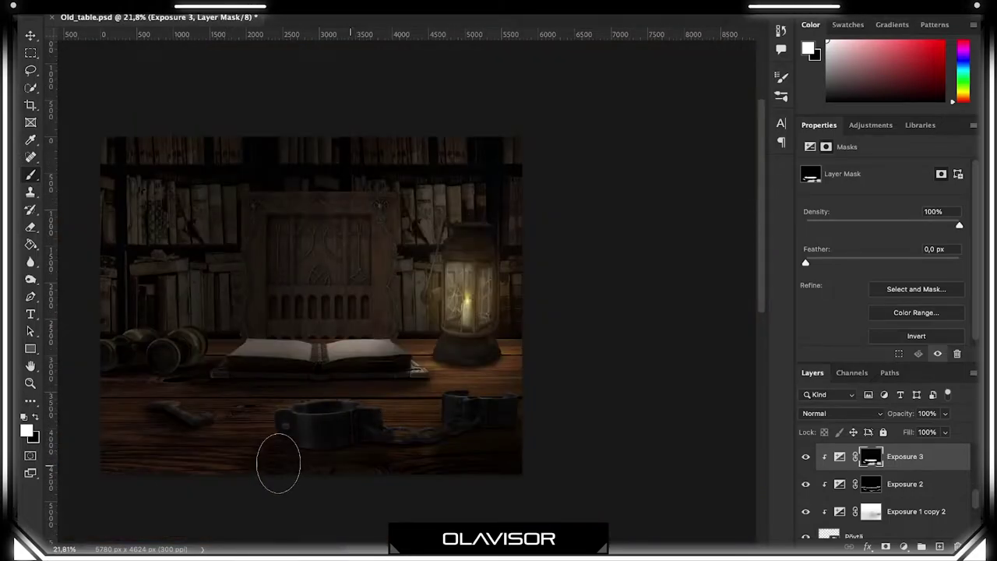
scroll(407, 473, up, 3)
key(x)
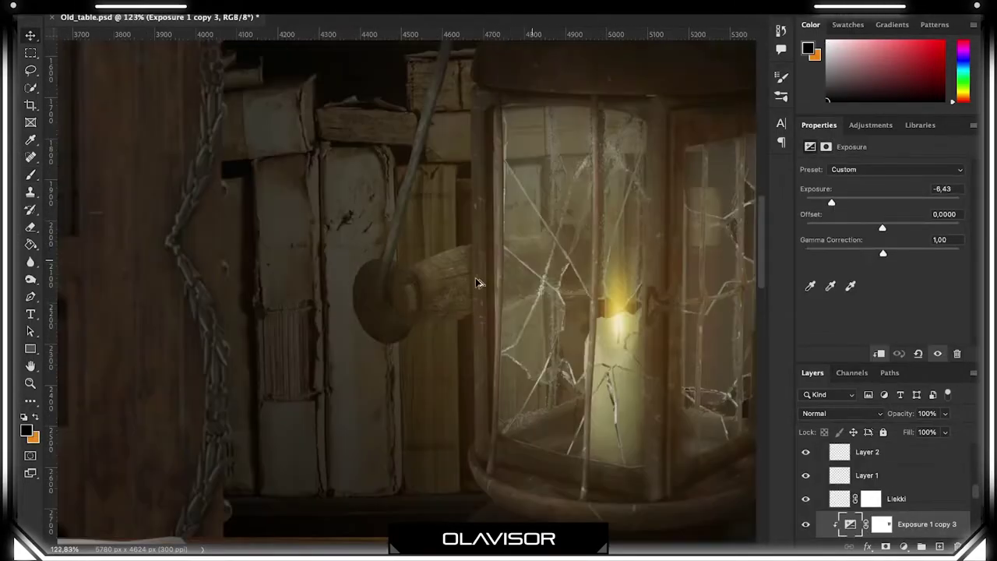
- Paint white on the lantern's Exposure 1 copy 3 mask to darken the wooden handle and the lower frame
key(ctrl+backslash)
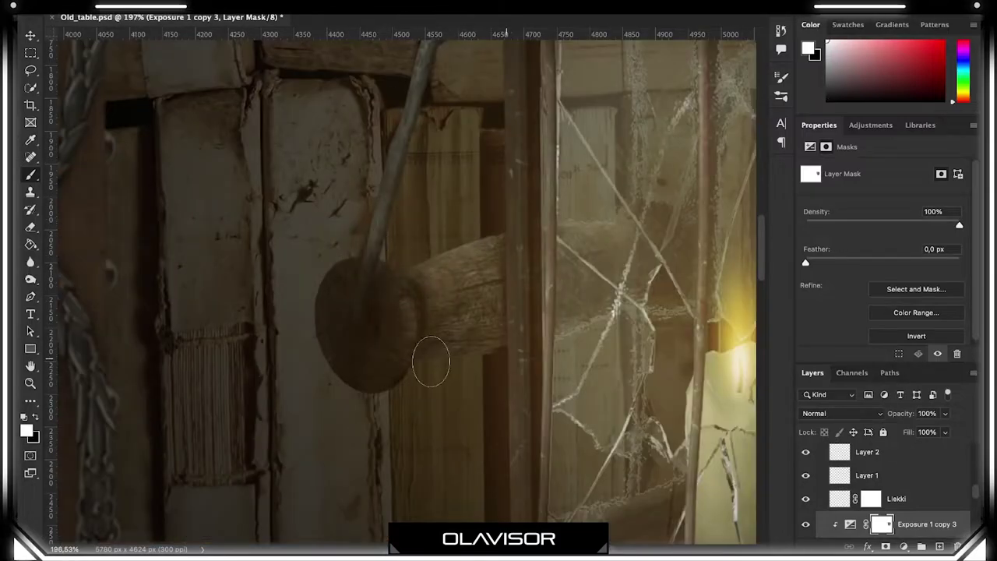
mouse_move(489, 307)
mouse_down()
mouse_move(494, 275)
mouse_move(498, 372)
mouse_move(535, 366)
mouse_move(413, 410)
mouse_move(364, 377)
mouse_up()
key(h)
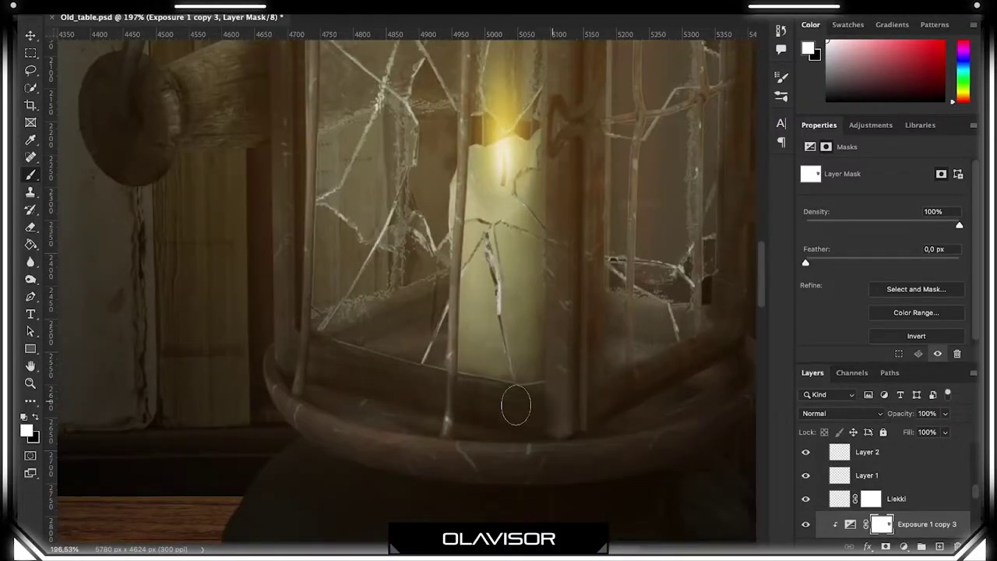
scroll(507, 463, down, 6)
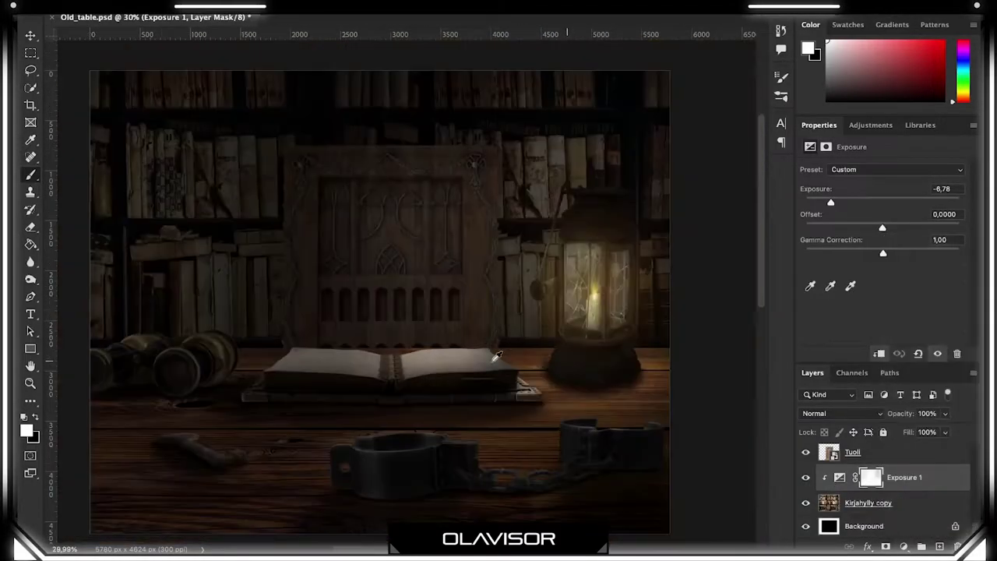
- Add a clipped, colorized Hue/Saturation adjustment to the bookshelf with hue 30, saturation 62 and lightness +6
click(903, 547)
click(920, 374)
click(873, 289)
drag(844, 245, 902, 246)
drag(883, 271, 887, 271)
drag(817, 221, 818, 223)
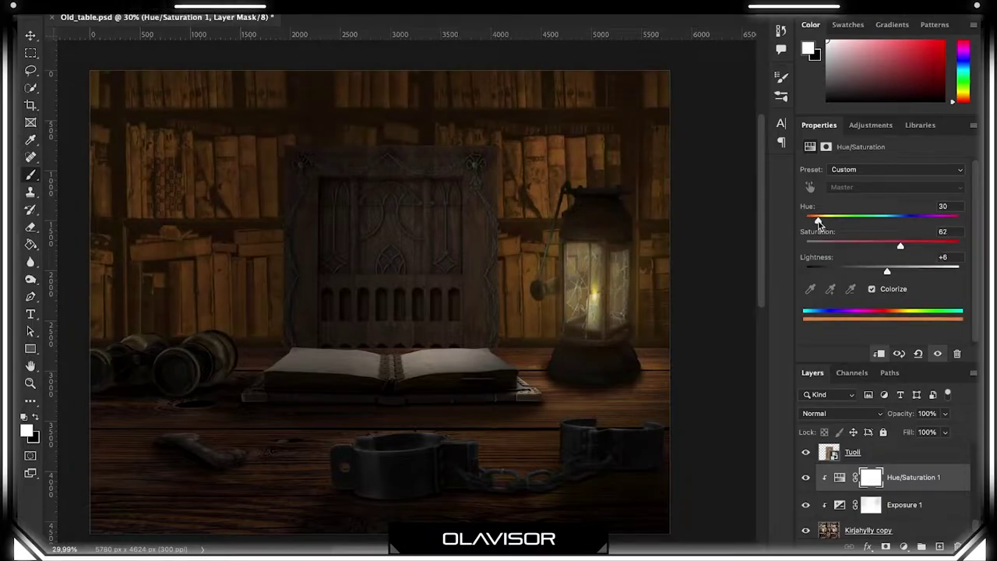
- Exclude the bookshelf's dark tones from Hue/Saturation 1 with the underlying-layer Blend If range and set its saturation to 70
double_click(943, 477)
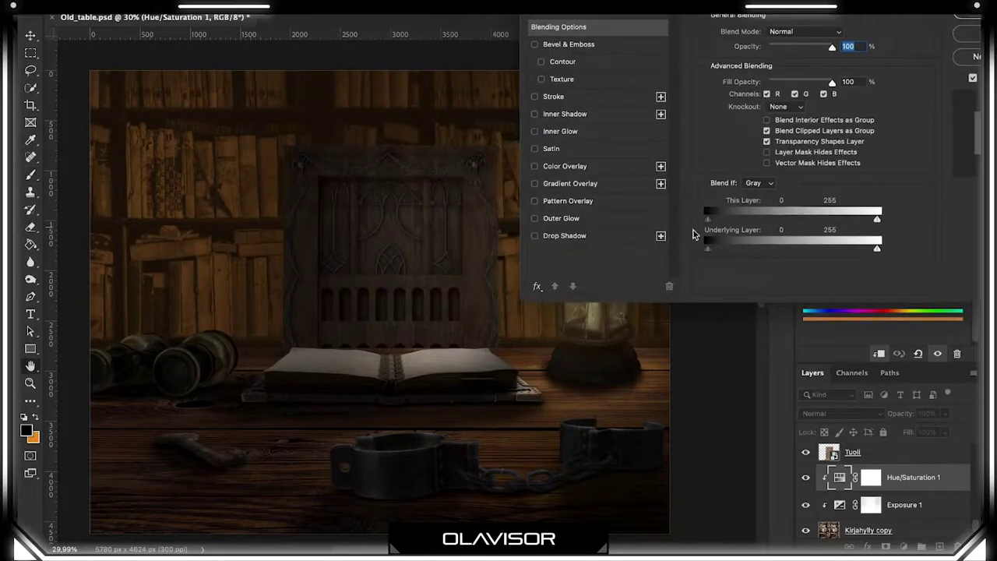
drag(708, 249, 738, 253)
key(Return)
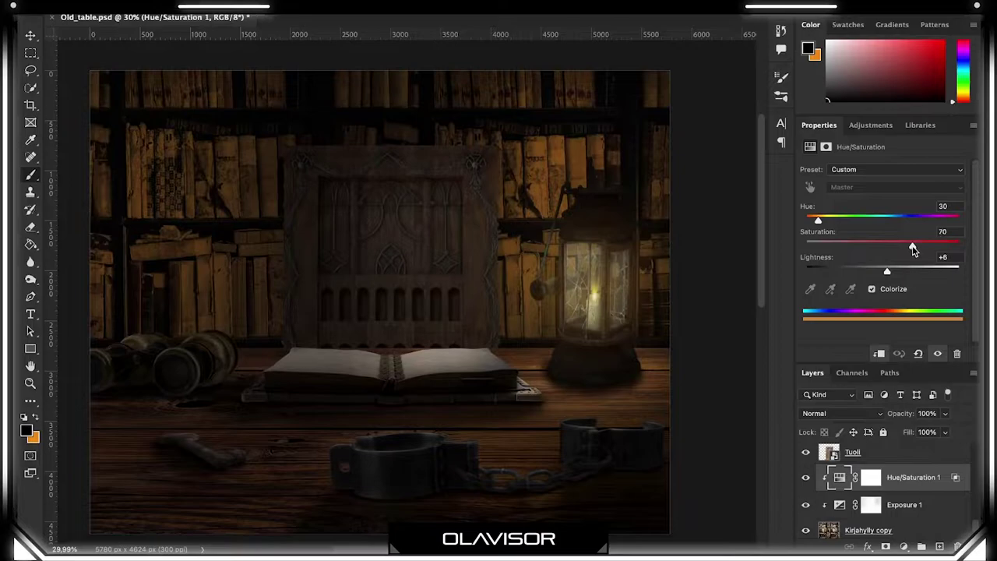
- Invert the Hue/Saturation 1 mask and paint white on it to tint the books near the lantern orange
click(871, 477)
key(ctrl+i)
key(d)
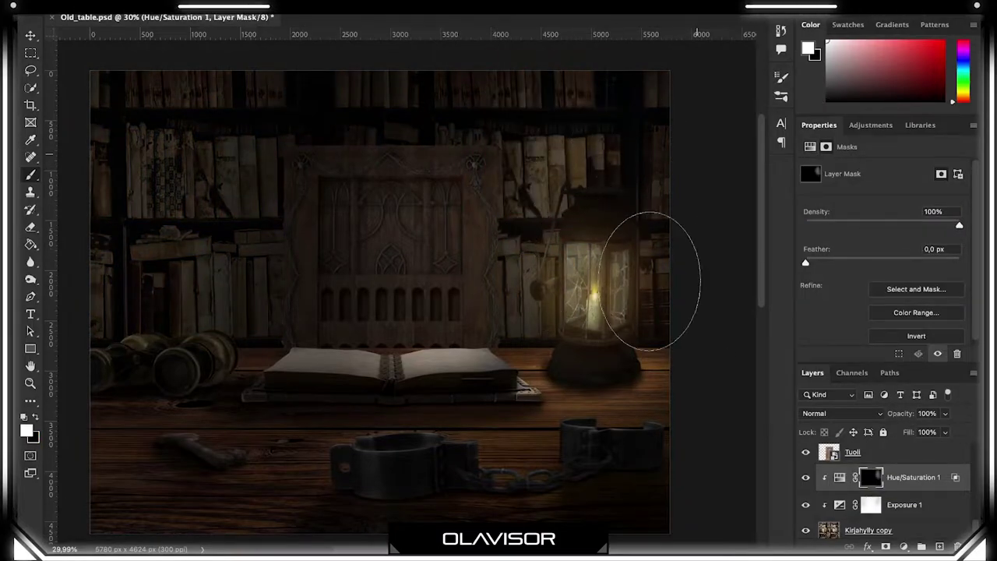
- Refine the bookshelf's Exposure 1 mask with black and white painting to balance the light on the shelves around the lantern
click(842, 502)
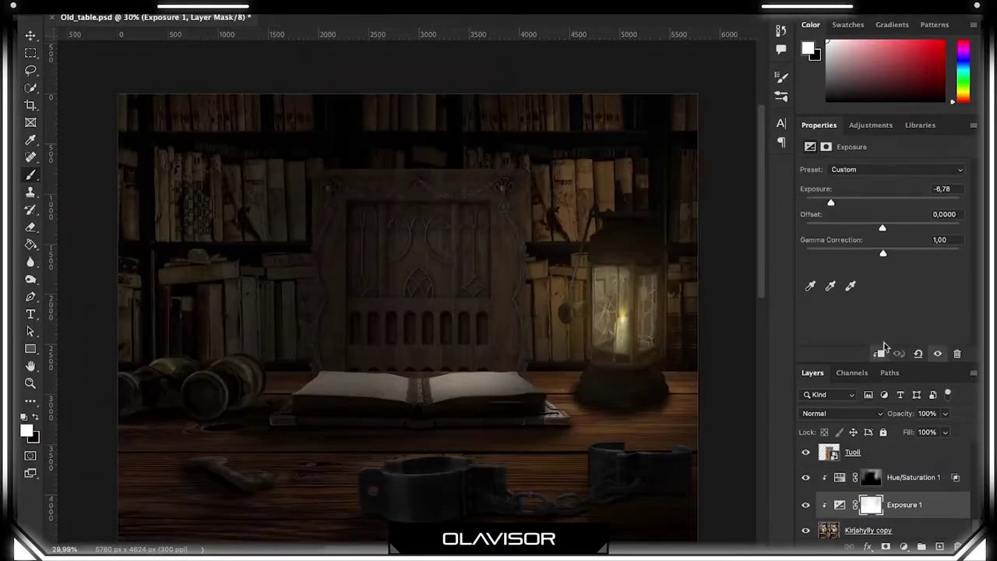
scroll(467, 234, left, 3)
click(870, 504)
scroll(590, 122, down, 3)
scroll(438, 93, right, 5)
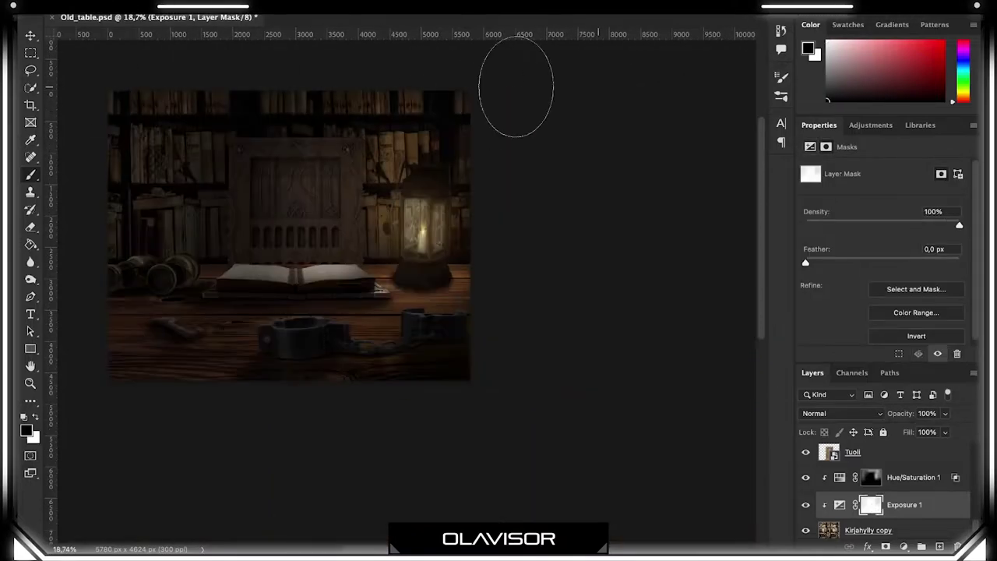
scroll(216, 162, up, 3)
scroll(242, 136, down, 2)
scroll(314, 203, up, 2)
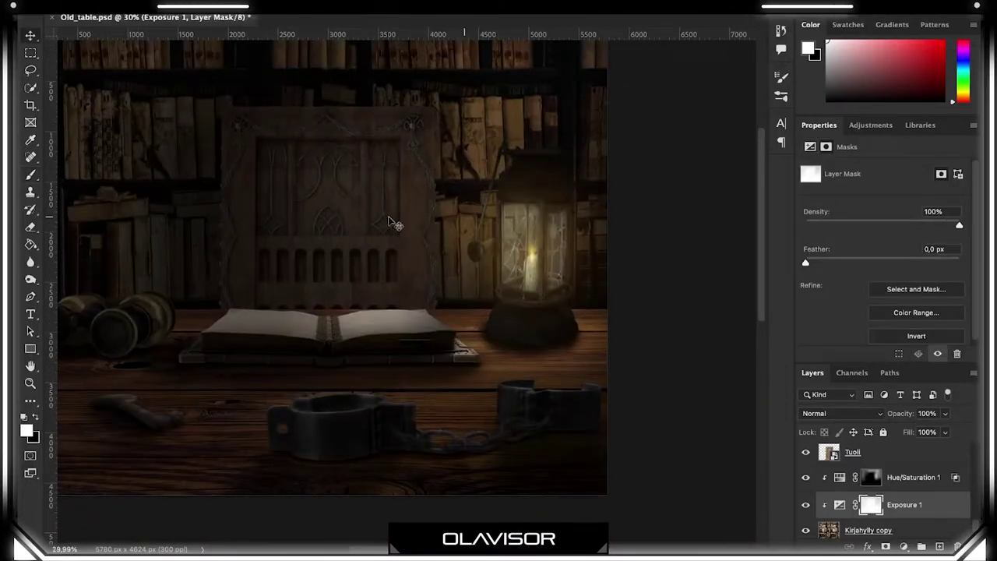
- Add a clipped, colorized Hue/Saturation adjustment to the chair with hue 30, saturation 70, lightness +6, and limit its dark tones with Blend If
drag(870, 504, 857, 446)
click(903, 546)
click(917, 371)
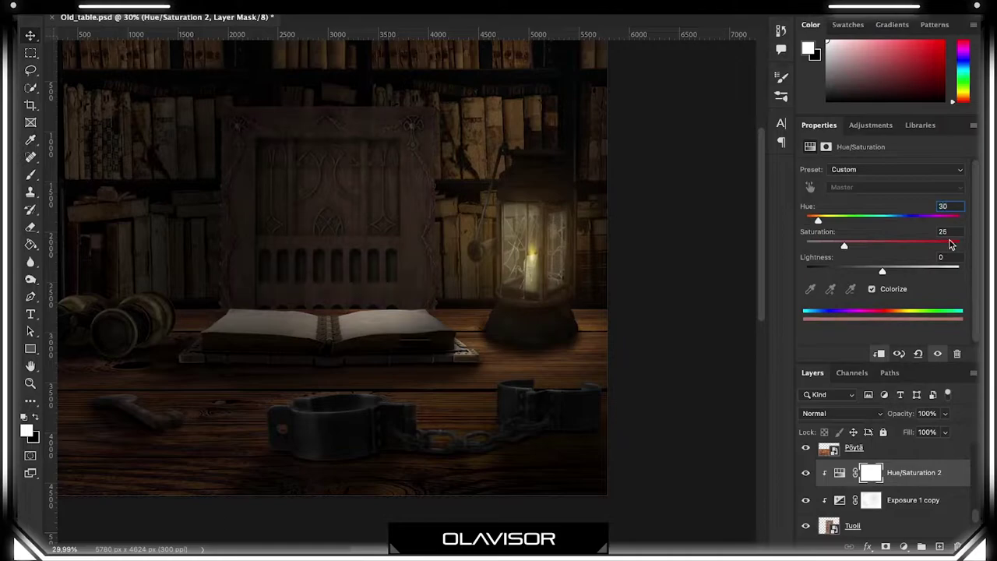
double_click(911, 473)
click(928, 33)
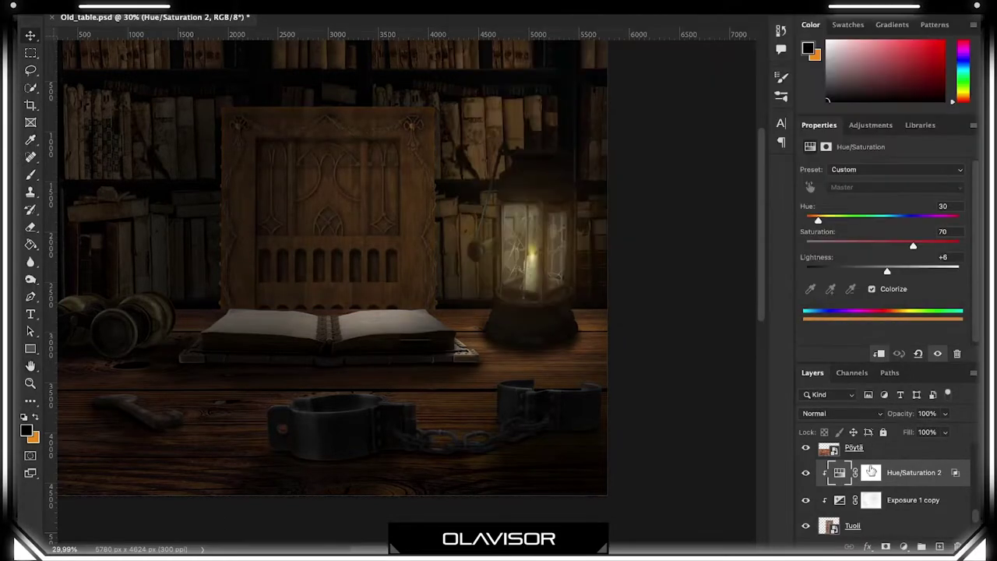
- Invert the Hue/Saturation 2 mask and paint white on it to bring the warm tint onto the chair's backrest
click(871, 472)
key(ctrl+i)
key(b)
key(x)
key(x)
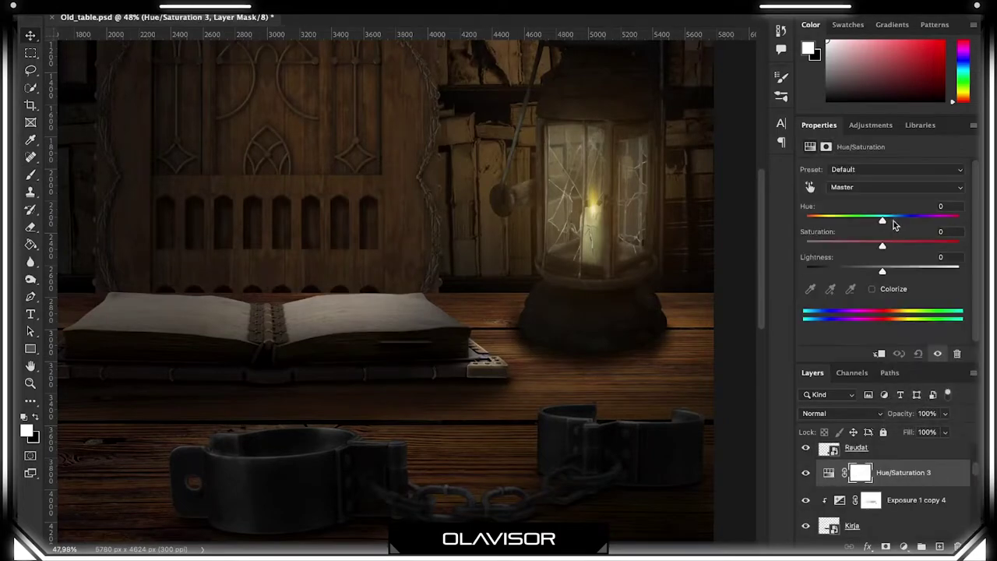
- Colorize the Hue/Saturation 3 adjustment above the book with hue 30, saturation 70 and lightness 6
drag(882, 221, 931, 225)
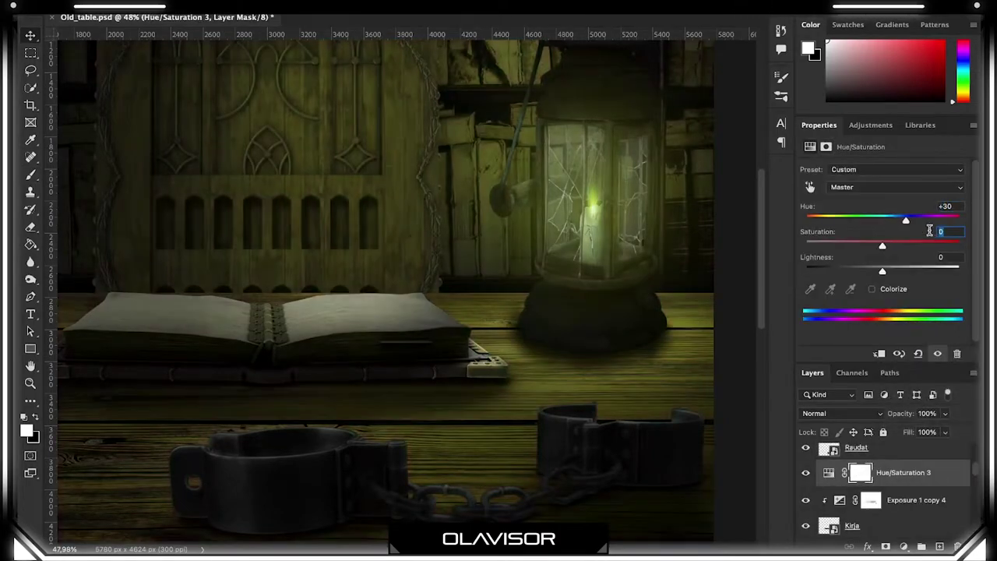
click(872, 289)
click(943, 232)
text(70)
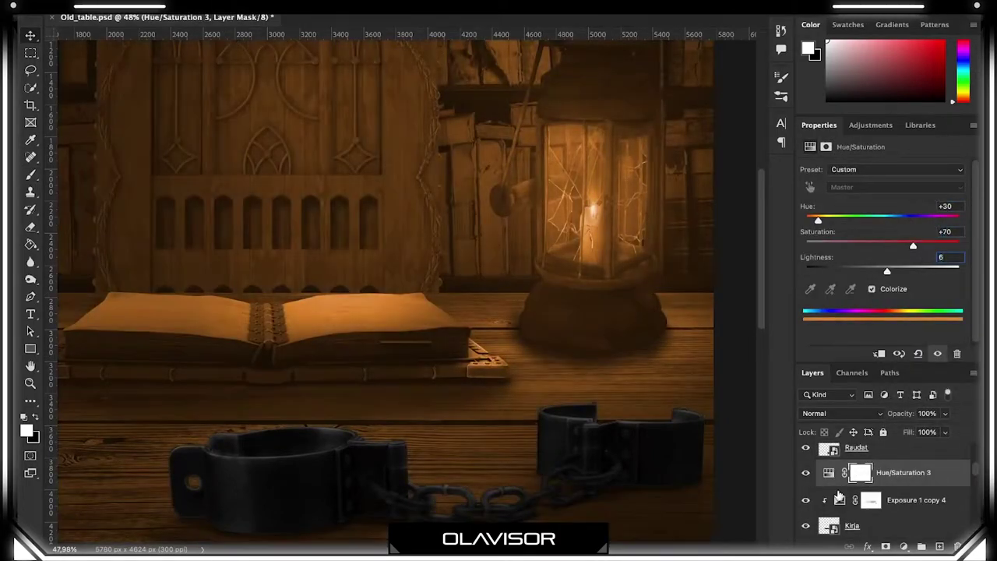
- Clip Hue/Saturation 3 to the book and exclude the dark tones with the underlying-layer Blend If range
alt+click(896, 486)
double_click(947, 472)
drag(642, 249, 740, 251)
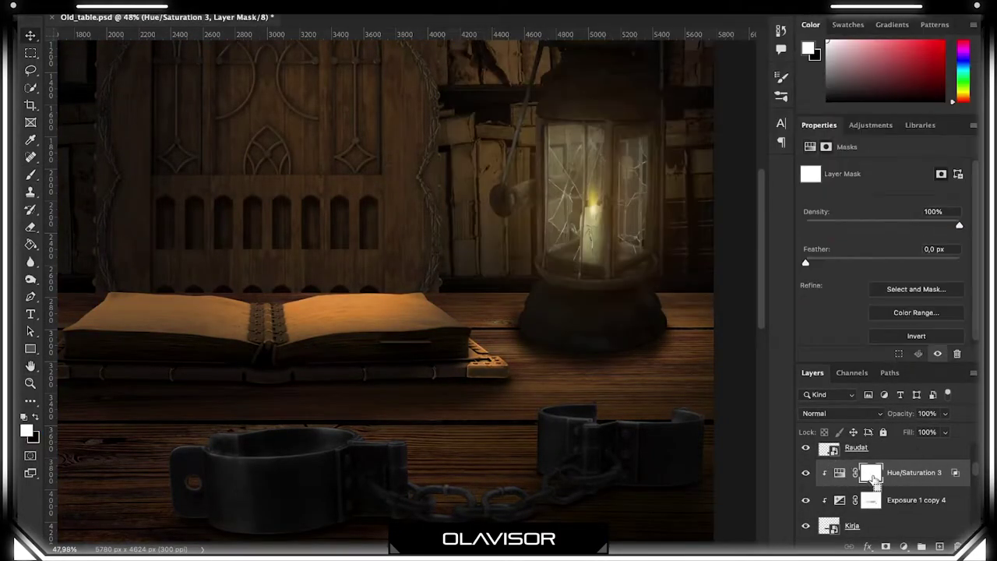
- Invert the Hue/Saturation 3 mask and paint white on it to warm the book's pages and the metal cover corner near the lantern
right_click(516, 321)
key(Return)
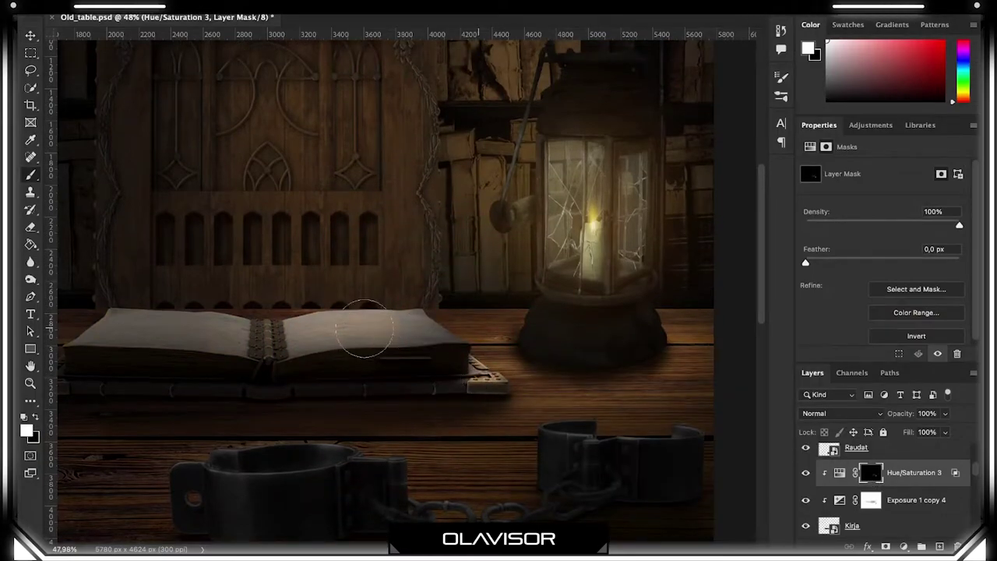
scroll(356, 316, down, 2)
scroll(286, 335, up, 5)
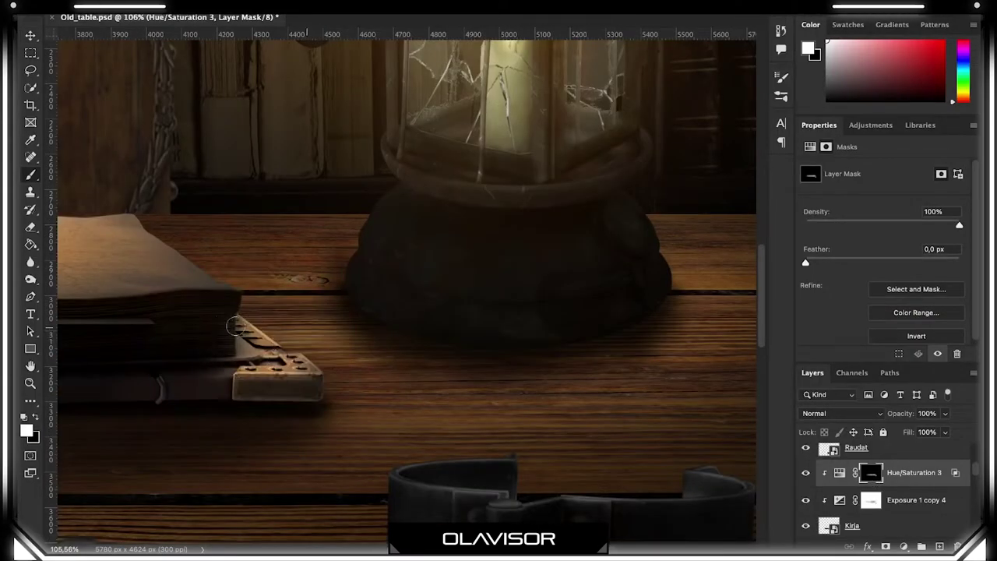
scroll(229, 372, down, 4)
scroll(568, 354, up, 2)
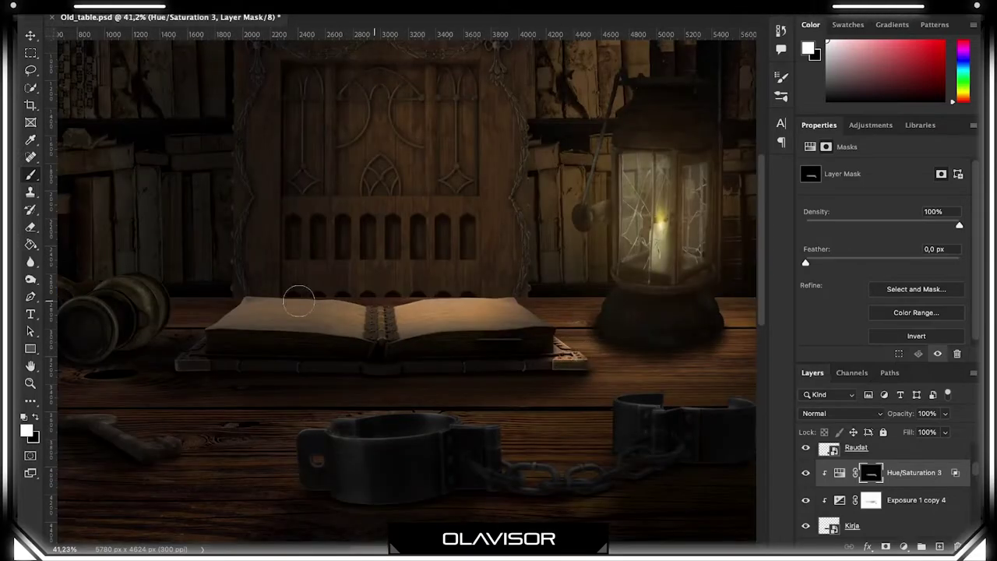
- Add a colorized Hue/Saturation 4 adjustment clipped to the shackles layer (Raudat) and invert its mask
scroll(286, 302, down, 4)
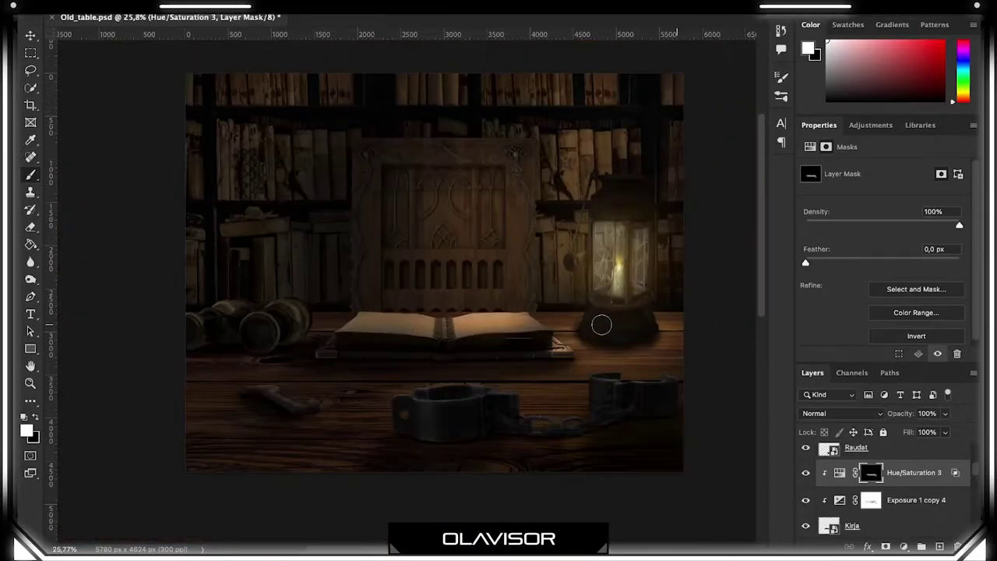
key(alt+bracketright)
key(alt+bracketright)
click(904, 547)
click(920, 377)
click(871, 289)
key(Return)
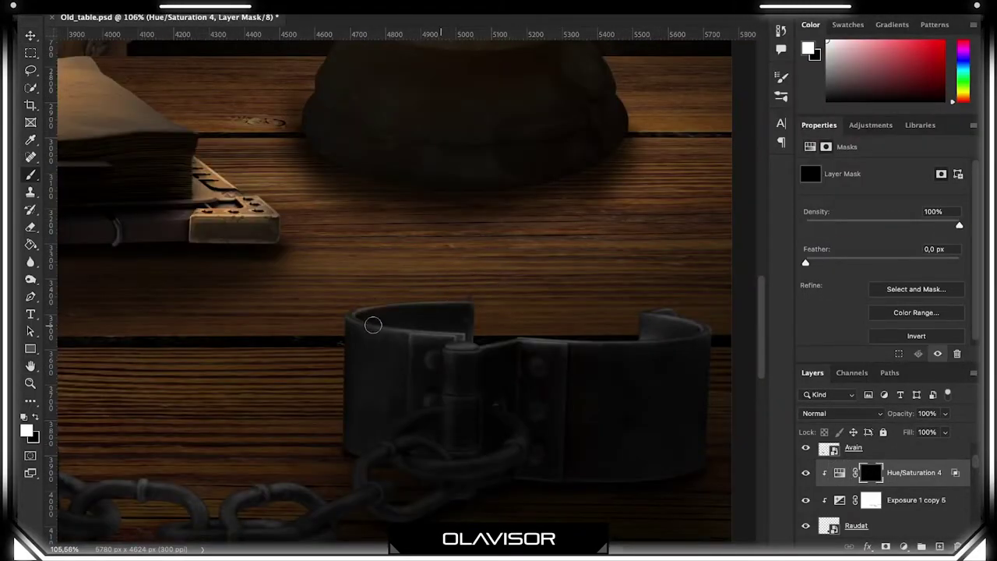
- Paint white on the Hue/Saturation 4 mask to warm the upper rims of both shackles facing the lantern
mouse_move(372, 325)
mouse_down()
mouse_move(406, 332)
mouse_move(346, 317)
mouse_move(521, 335)
mouse_move(666, 312)
mouse_up()
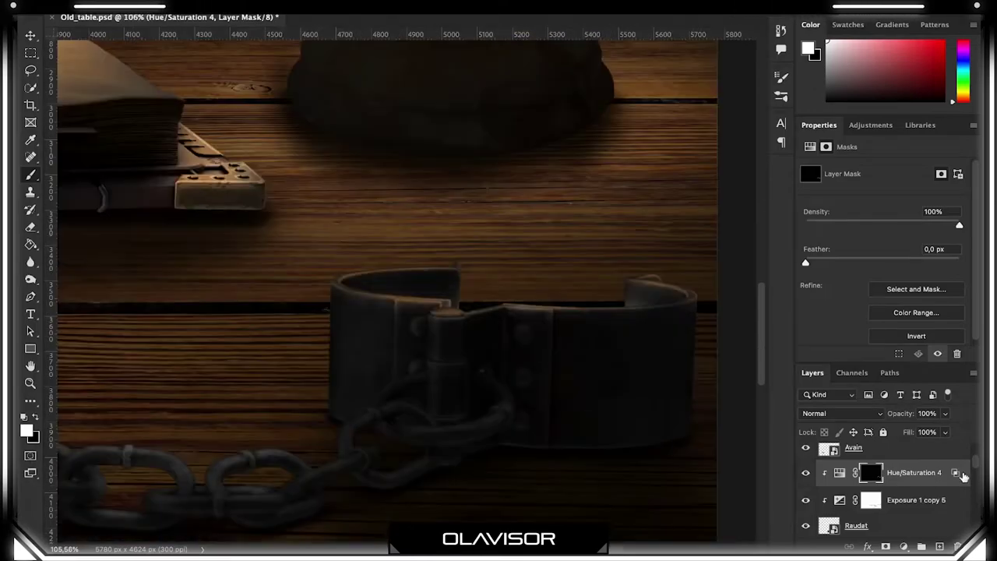
click(839, 473)
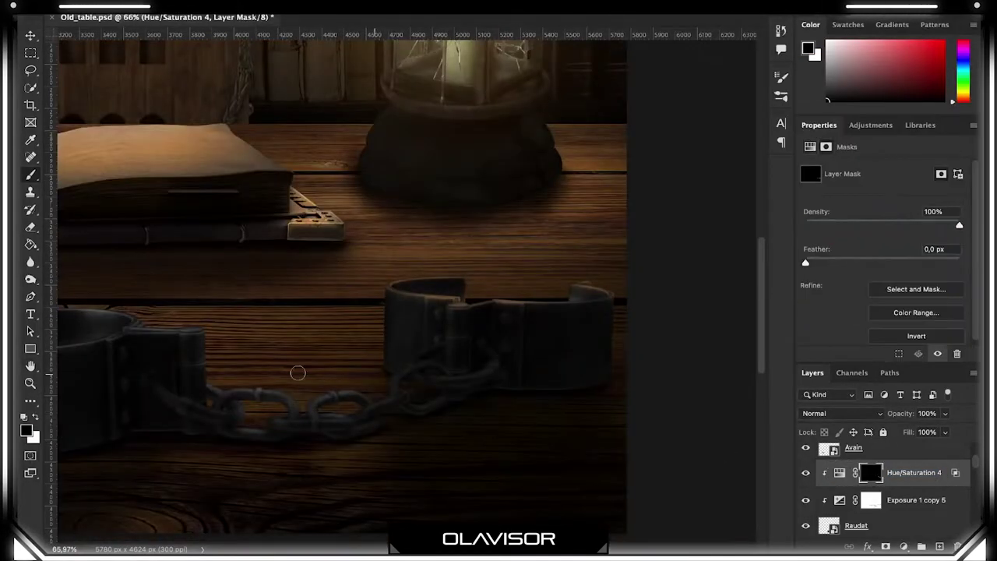
drag(153, 324, 356, 306)
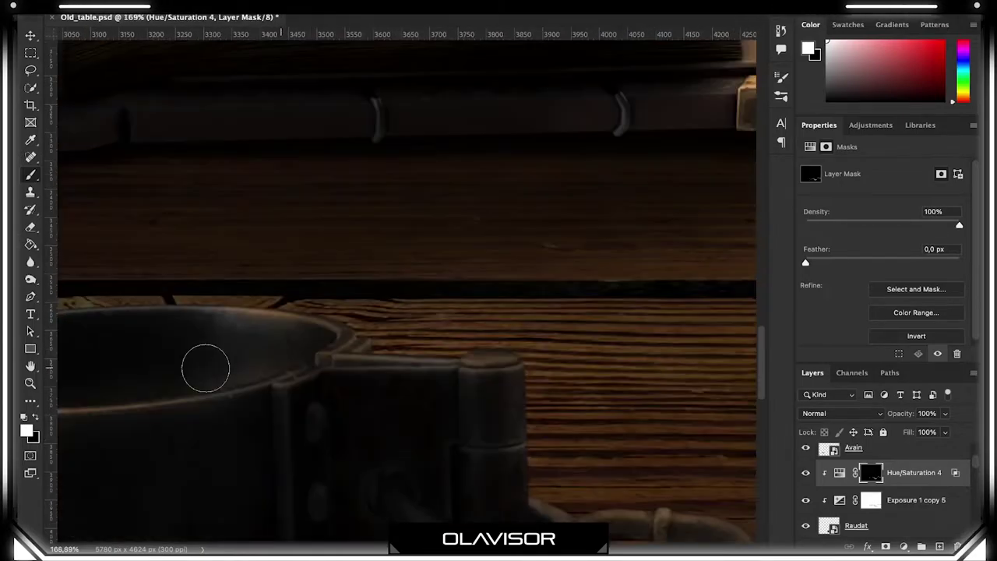
- Darken the shaded parts of the shackles with a clipped Exposure 4 adjustment of lowered exposure, painted through an inverted mask
click(849, 486)
drag(883, 201, 871, 204)
key(ctrl+i)
key(b)
scroll(198, 384, down, 3)
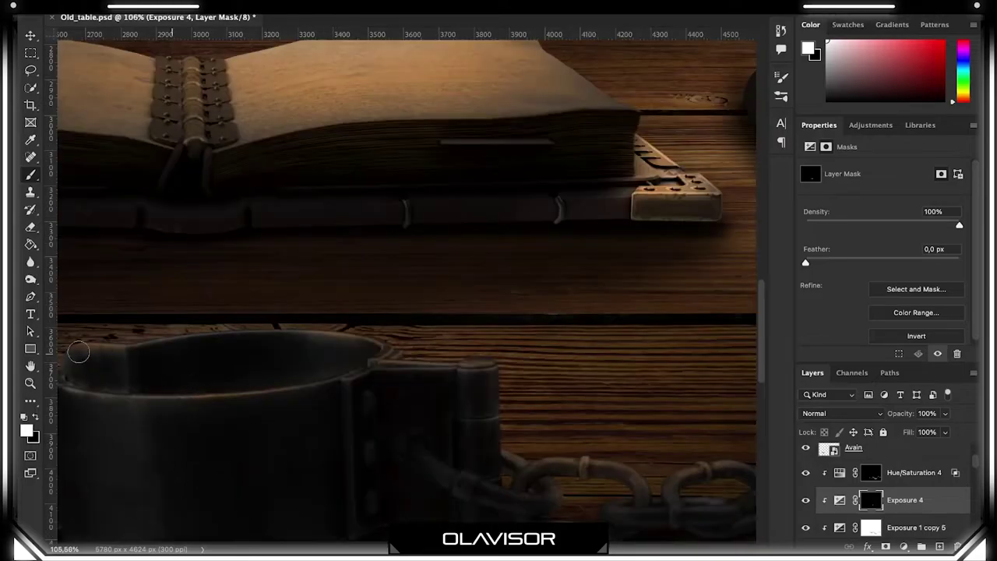
scroll(420, 415, down, 4)
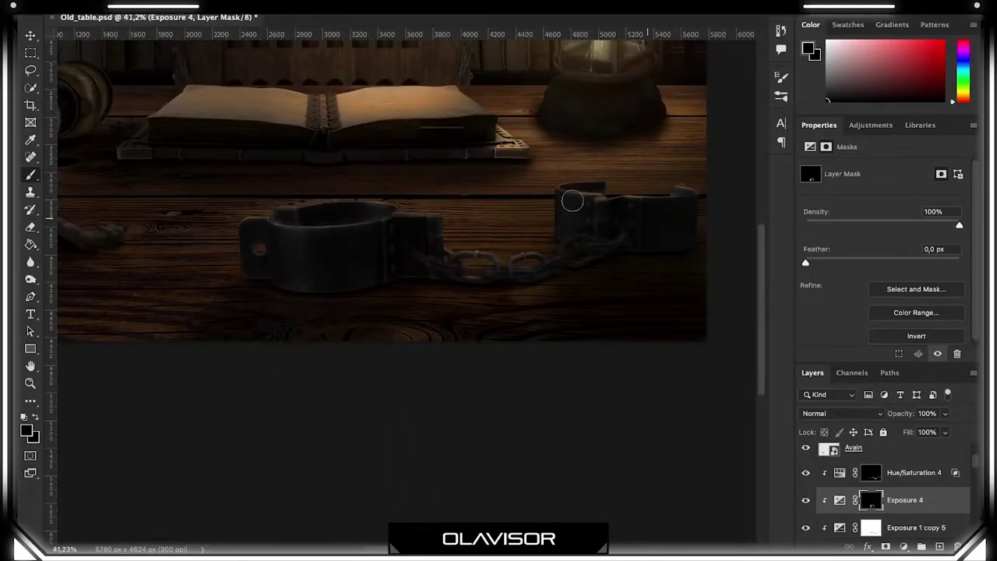
- Refine the Hue/Saturation 4 mask along the rims, hinges and chain of both shackles, alternating white and black paint
scroll(387, 223, up, 5)
key(alt+bracketright)
key(x)
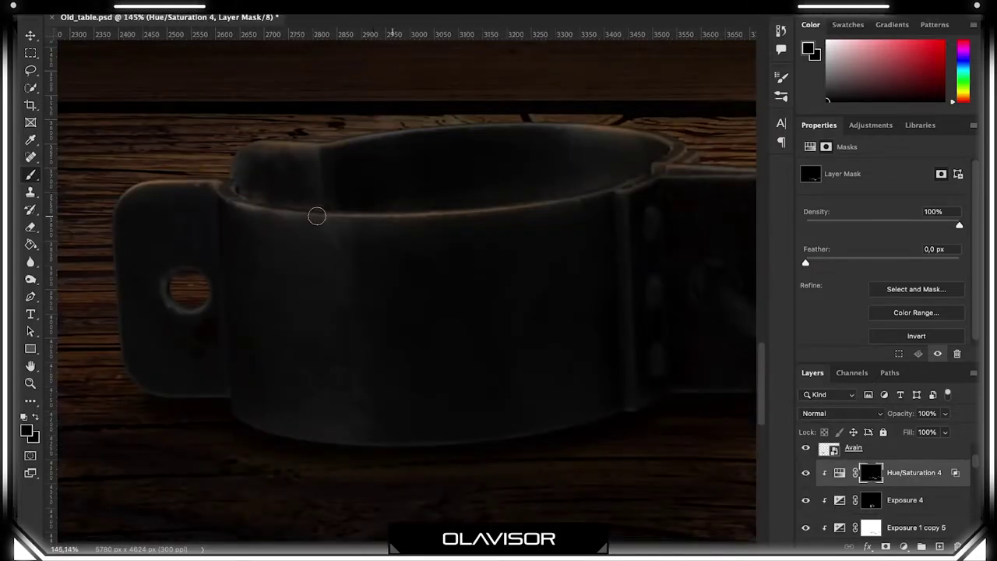
scroll(628, 269, right, 5)
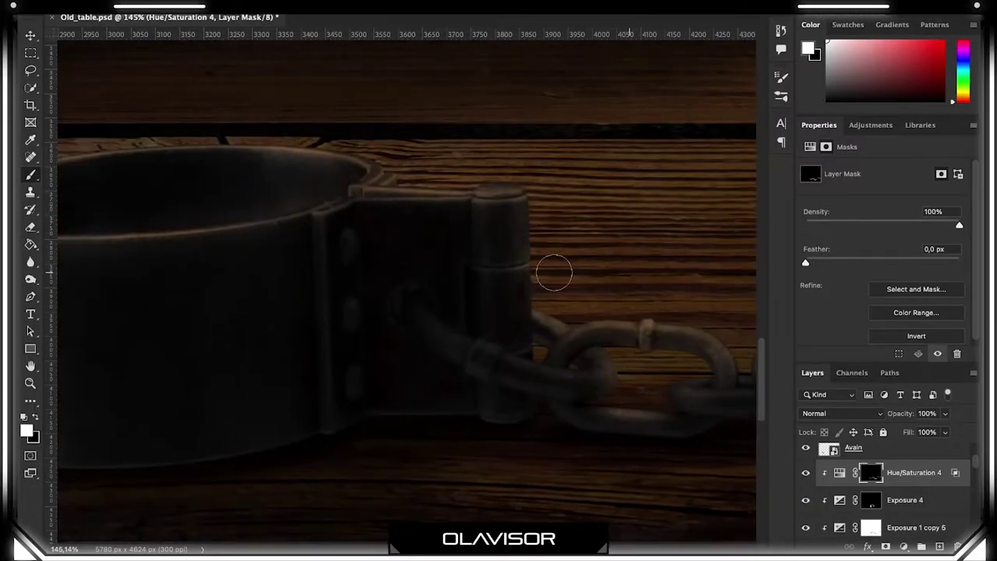
scroll(632, 405, down, 5)
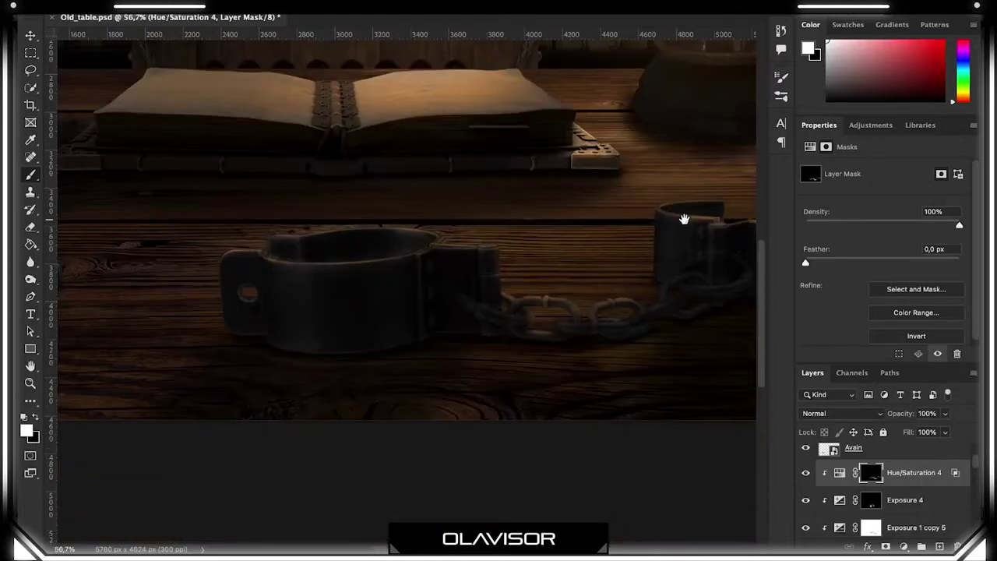
scroll(360, 267, up, 6)
key(x)
scroll(545, 189, down, 5)
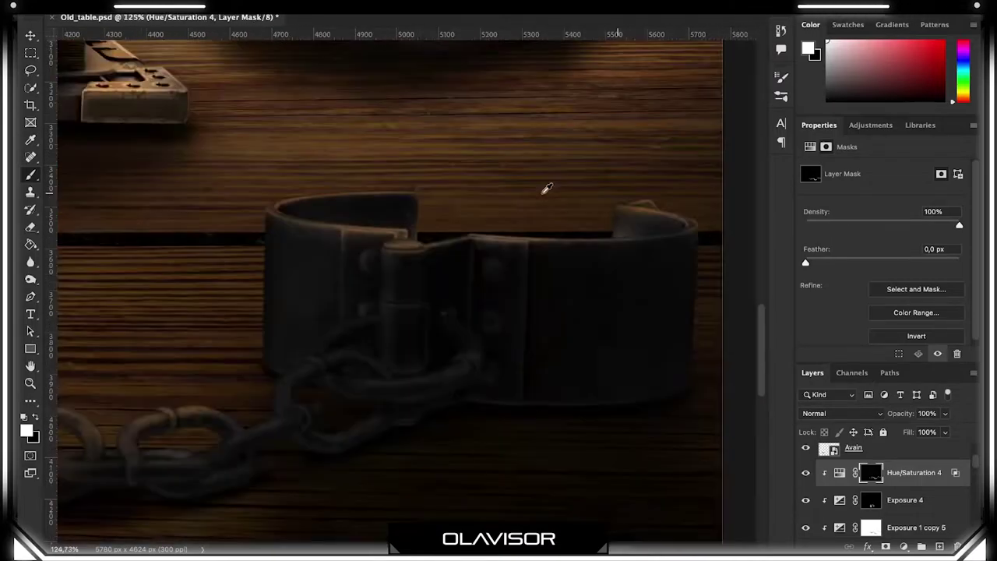
scroll(742, 211, up, 5)
scroll(468, 241, up, 2)
scroll(467, 241, down, 6)
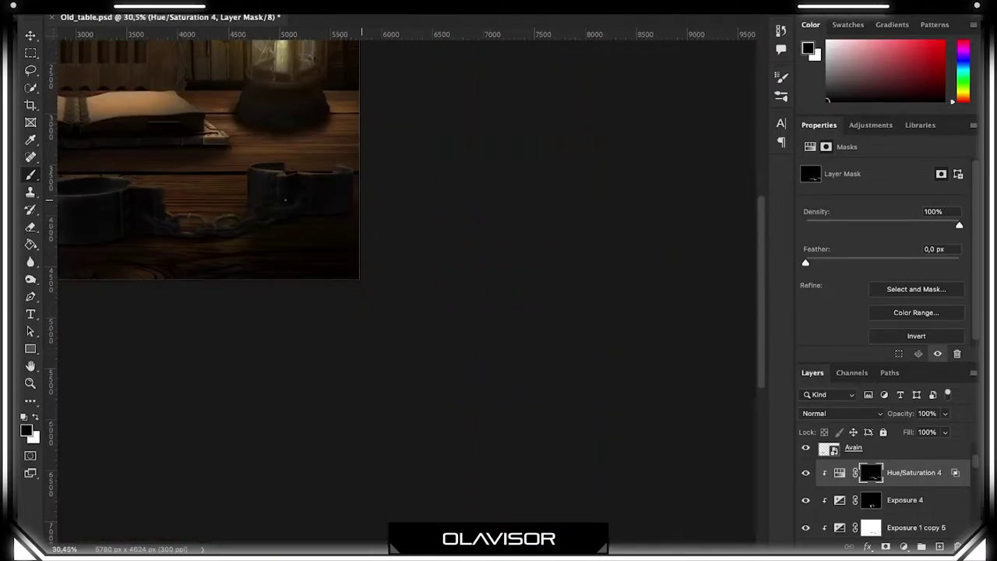
scroll(175, 232, up, 3)
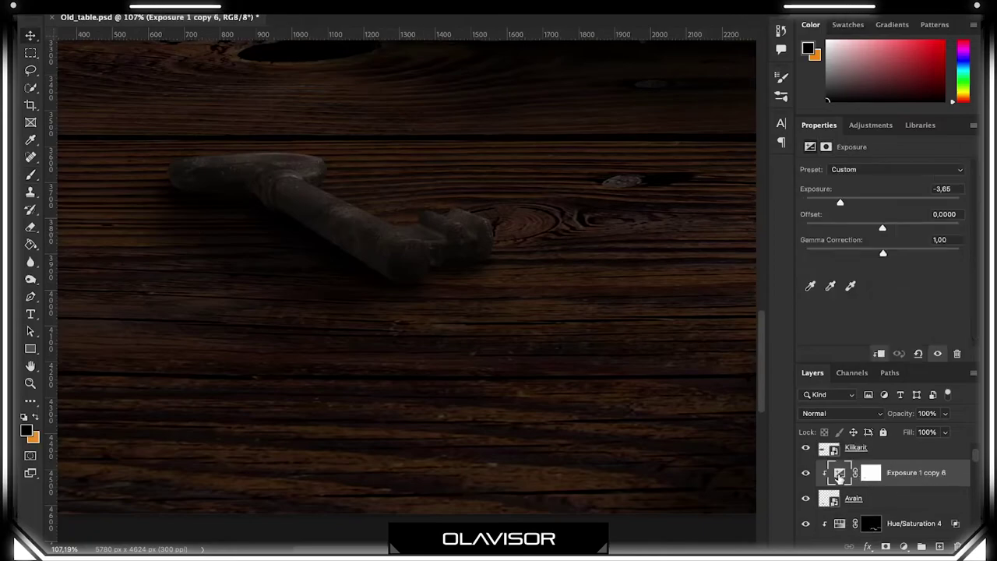
- Colorize the key orange with a Hue/Saturation 5 adjustment clipped above Exposure 1 copy 6, and invert its mask
click(904, 547)
click(892, 306)
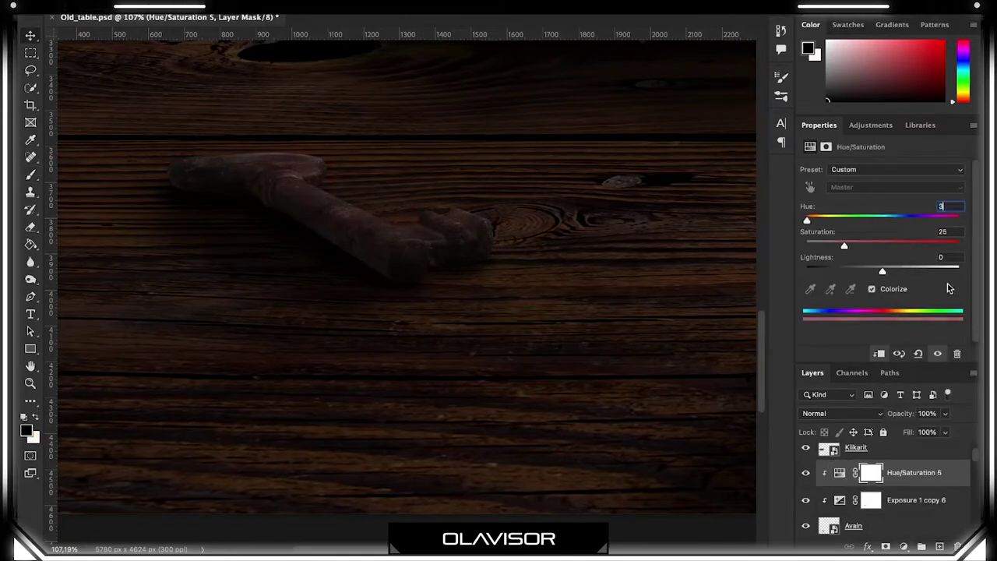
key(Tab)
text(6)
click(825, 146)
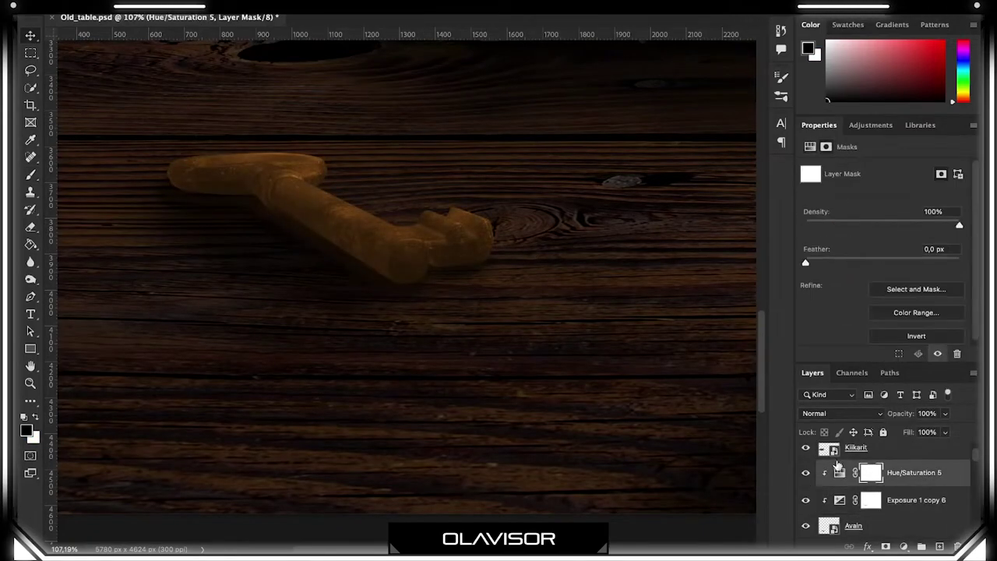
key(ctrl+i)
key(b)
key(x)
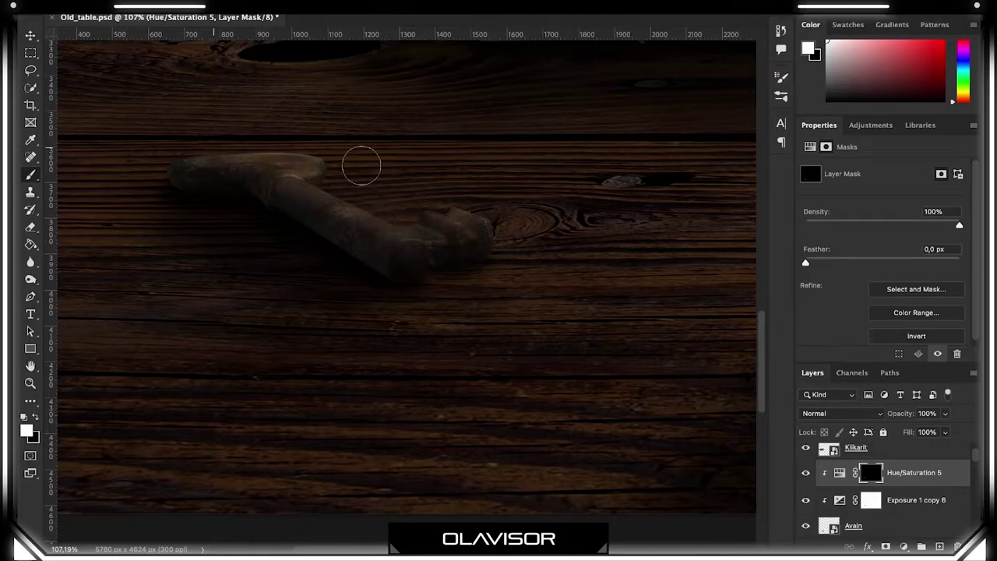
- Paint the orange tint onto the key's lit edges and lower its Exposure 1 copy 6 adjustment to about -4.70
scroll(444, 210, up, 3)
scroll(490, 203, down, 5)
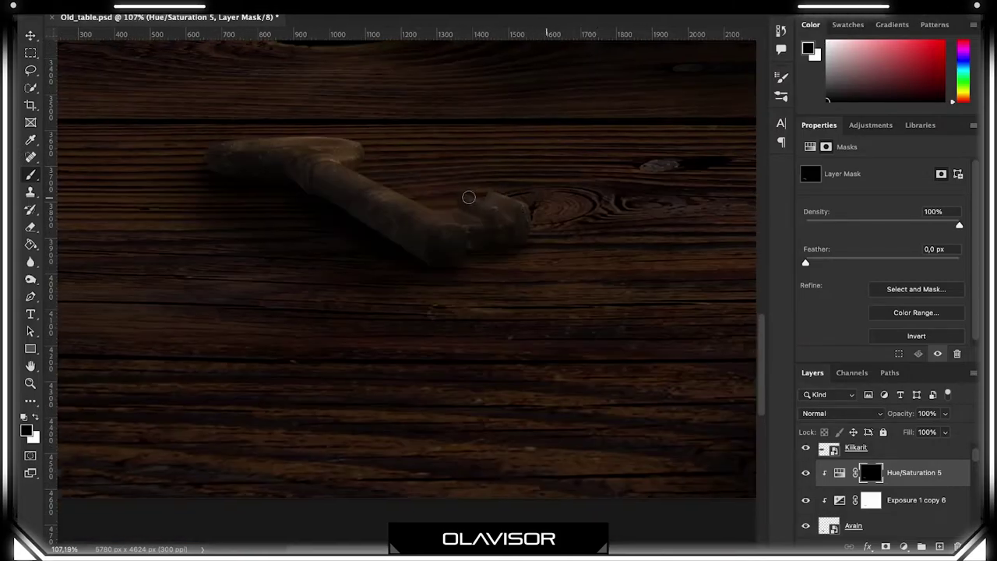
scroll(367, 294, up, 3)
key(x)
click(842, 498)
click(840, 500)
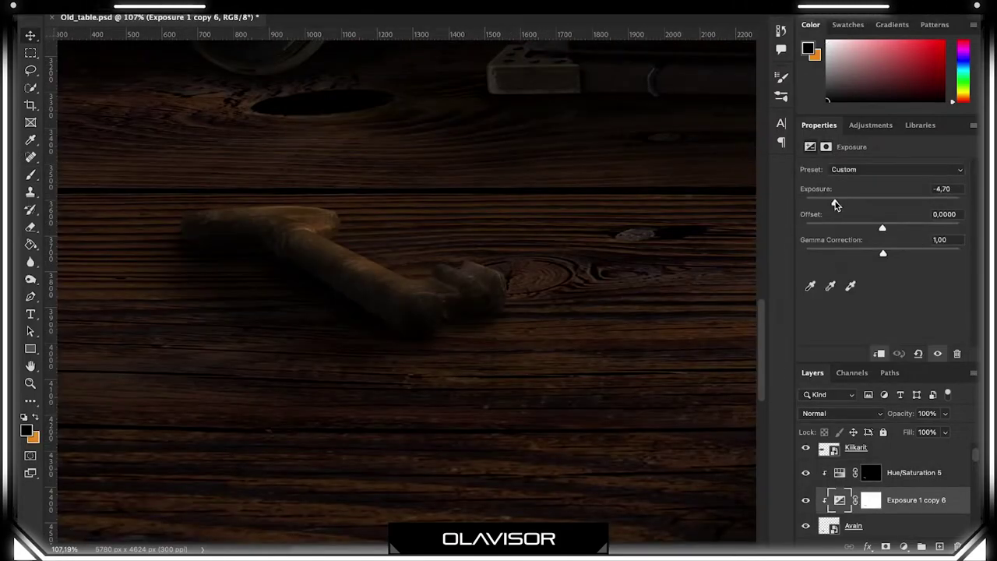
- Add a clipped Hue/Saturation 6 adjustment above the binoculars, colorized with hue 30, saturation about 73 and lightness 6
key(ctrl+minus)
key(ctrl+minus)
drag(840, 500, 840, 451)
click(903, 546)
click(915, 371)
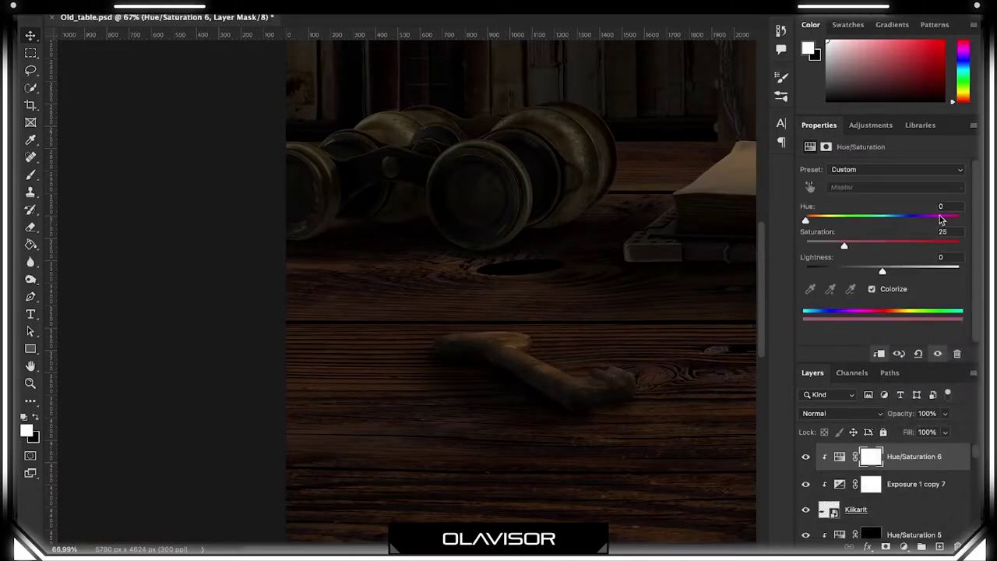
scroll(707, 248, up, 3)
click(916, 248)
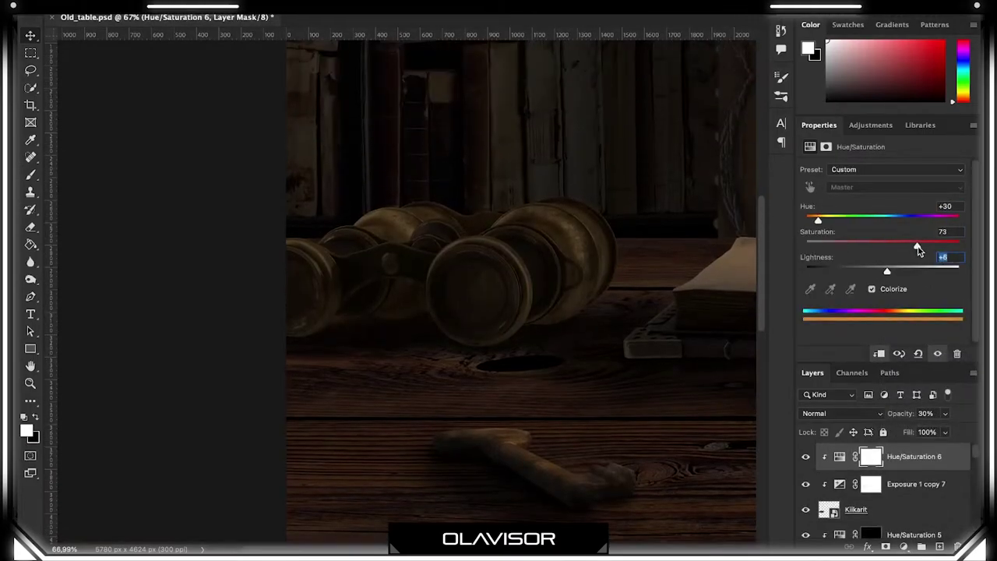
- Invert the Hue/Saturation 6 mask and paint the warm tint onto the lit edges of the binoculars
click(825, 146)
key(ctrl+i)
key(b)
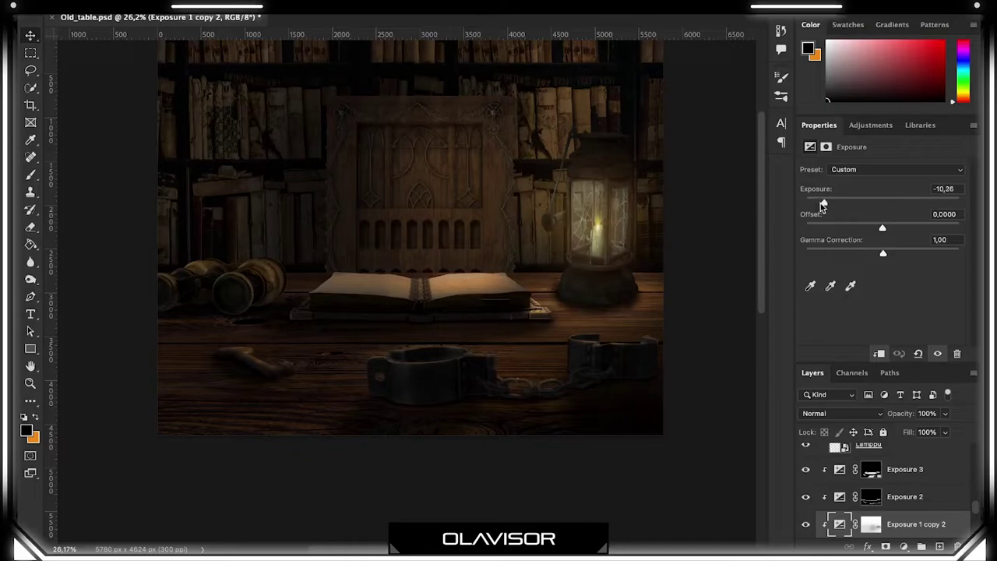
- Rework the table's Exposure 1 copy 2 mask with a large soft brush, and touch up the chair's Hue/Saturation 2 mask
key(d)
key(x)
key(ctrl+backslash)
key(b)
scroll(223, 367, up, 3)
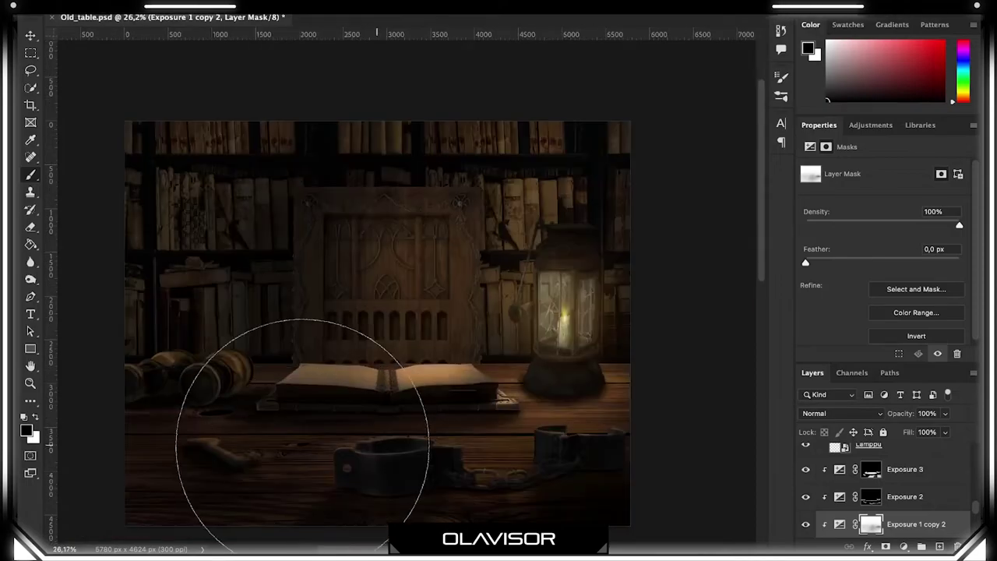
click(871, 524)
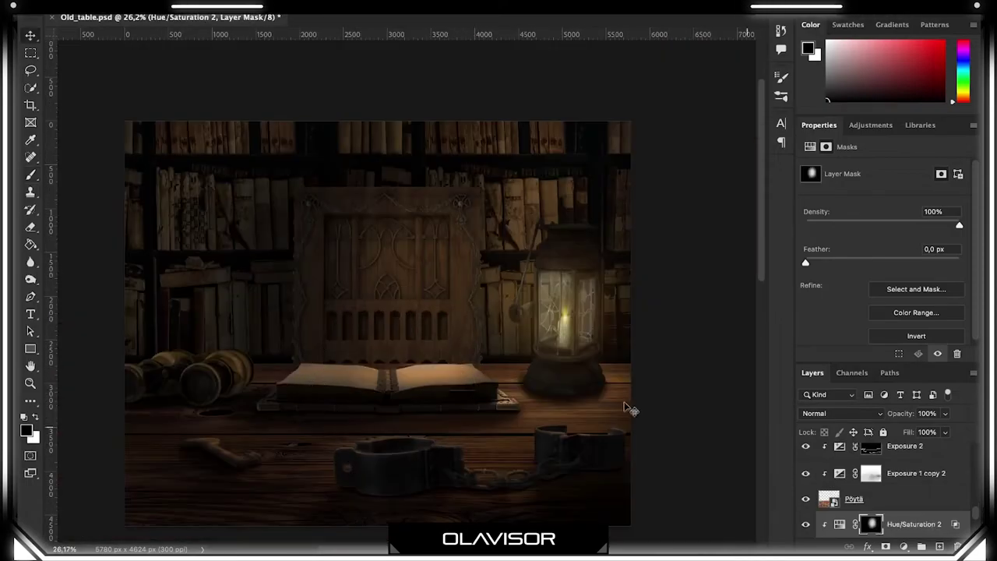
drag(357, 301, 407, 311)
- Choose an orange foreground colour and paint a soft glow around the lantern on the Linear Dodge (Add) Layer 4
scroll(421, 341, up, 3)
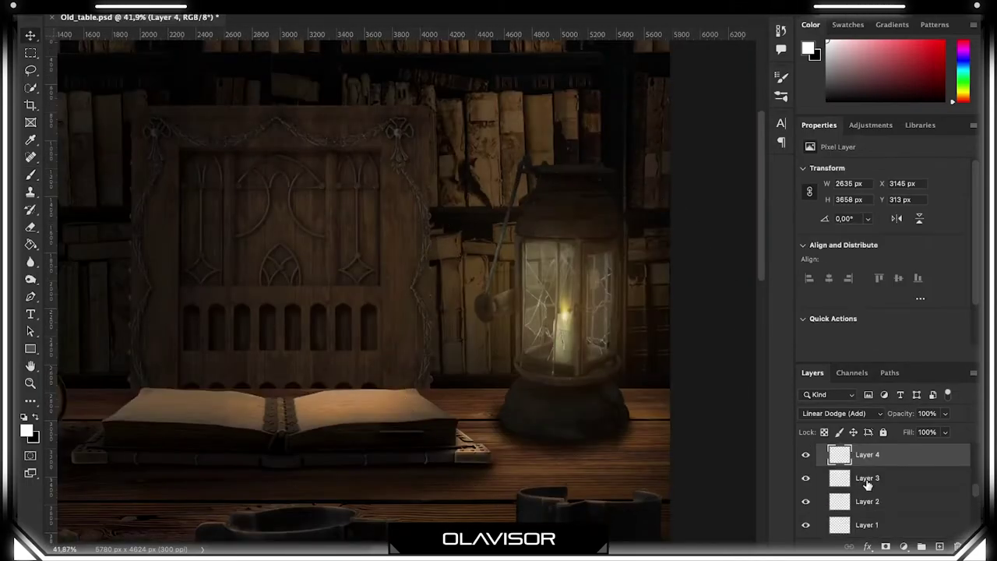
click(26, 430)
drag(420, 298, 582, 291)
click(555, 317)
scroll(467, 340, down, 3)
scroll(482, 363, down, 3)
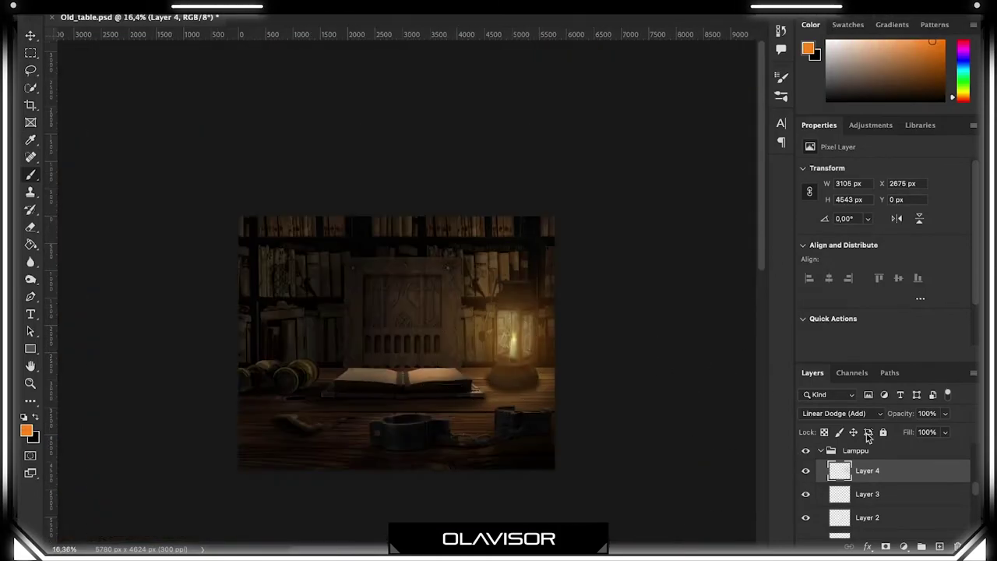
- Try a Camera Raw grade on the merged Layer 5 with temperature -8, contrast +11, highlights +10, whites +20, texture -9 and clarity +30
scroll(285, 361, up, 3)
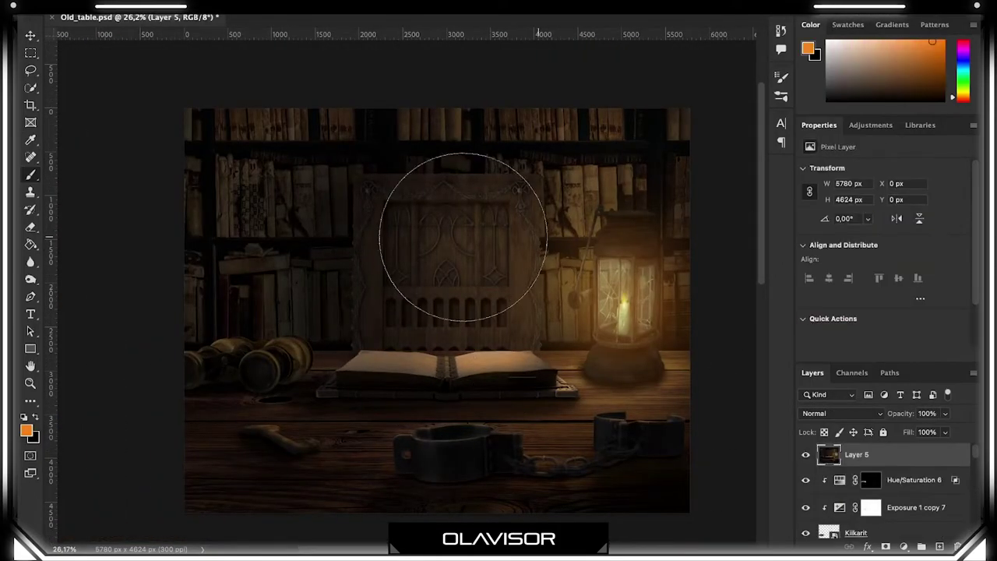
key(alt+t)
click(367, 60)
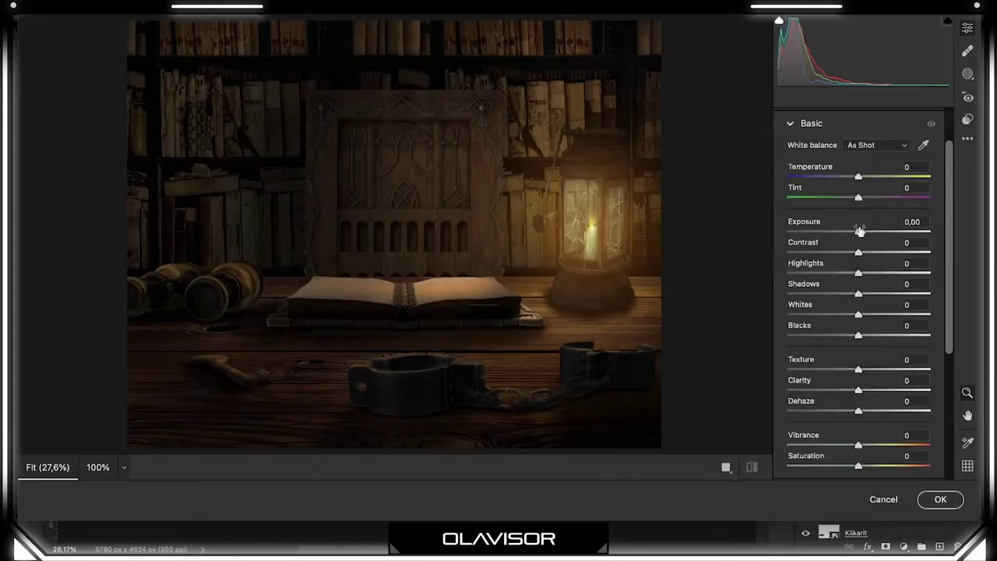
drag(858, 314, 873, 314)
drag(858, 252, 865, 274)
drag(859, 390, 876, 387)
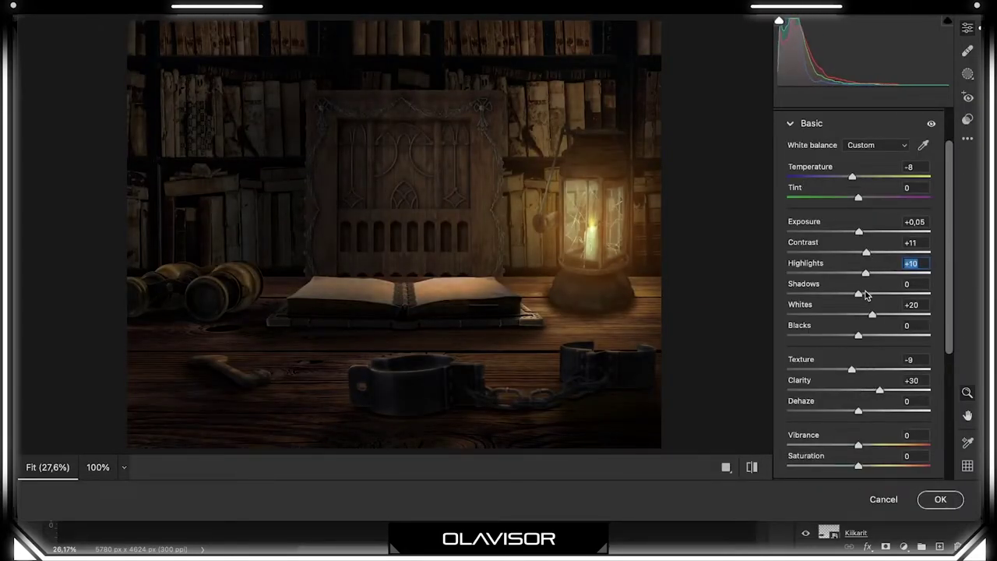
click(883, 499)
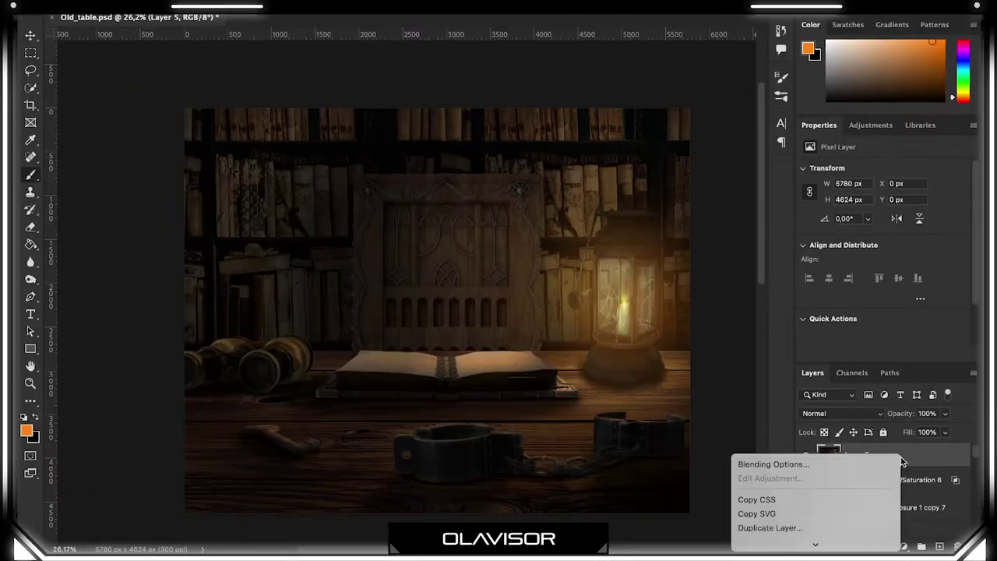
- Add a clipped Exposure 5 adjustment directly above the book layer (Kirja) and lower its exposure to about -1.28
scroll(896, 483, down, 3)
click(869, 499)
click(903, 546)
click(917, 334)
drag(883, 201, 870, 204)
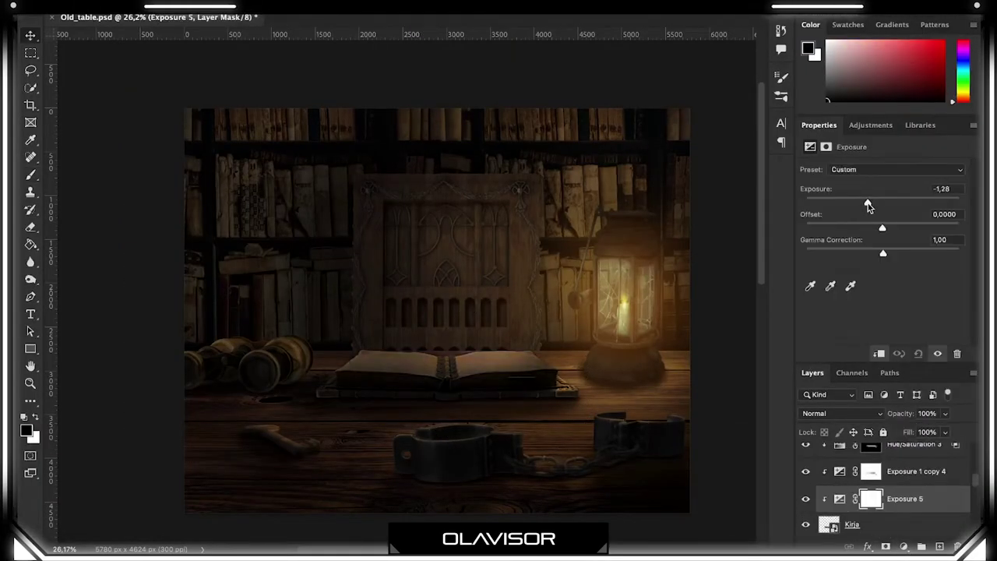
- Invert the Exposure 5 mask and paint white on it to darken the book cover's corner farthest from the lantern
click(826, 147)
key(ctrl+i)
key(x)
scroll(507, 366, up, 5)
scroll(596, 406, down, 4)
key([)
mouse_move(310, 399)
mouse_down()
mouse_move(390, 411)
mouse_move(441, 405)
mouse_move(319, 397)
mouse_up()
scroll(896, 483, down, 2)
- Add a clipped Exposure 6 adjustment above the binoculars' Exposure 1 copy 7, invert its mask and paint in their shading
click(904, 471)
click(903, 546)
click(907, 335)
click(826, 147)
key(ctrl+i)
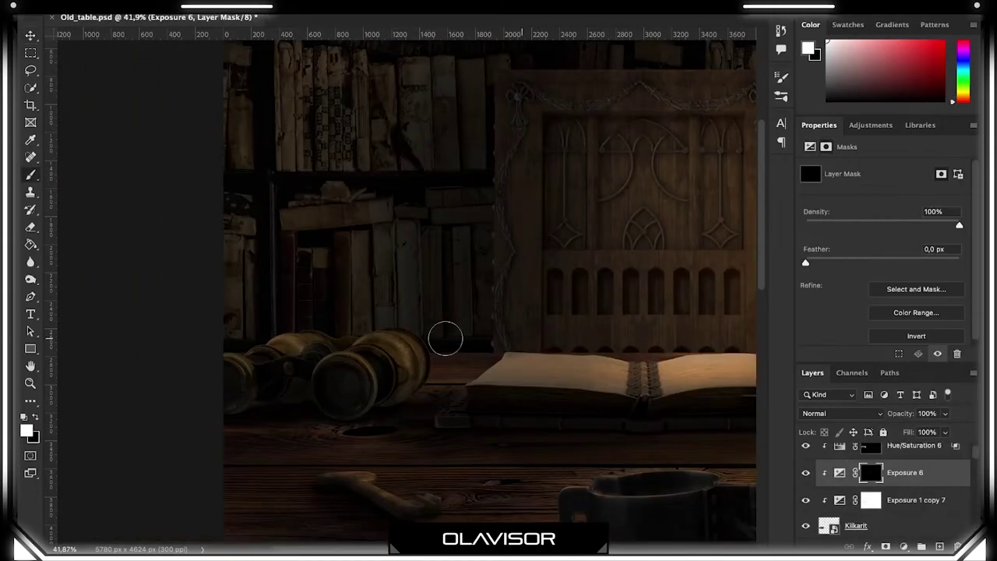
scroll(378, 148, up, 2)
drag(263, 416, 242, 416)
- Try a Camera Raw grade on a newly stamped merged layer with exposure +0.30, whites +14, texture +7, clarity +34 and raised contrast
scroll(249, 476, down, 5)
click(914, 445)
key(ctrl+shift+alt+e)
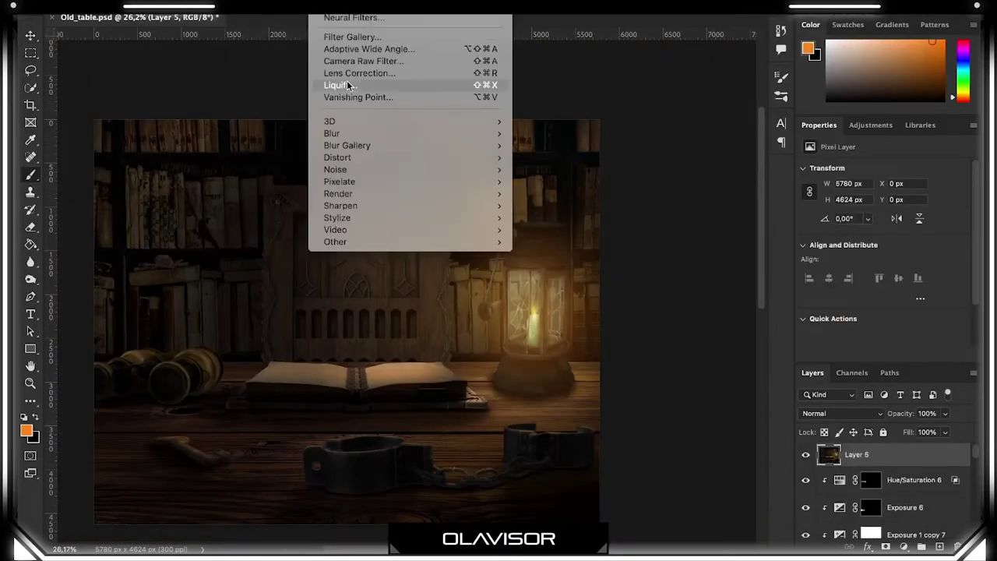
click(345, 62)
drag(858, 283, 862, 282)
drag(858, 364, 869, 366)
drag(859, 441, 882, 441)
drag(859, 420, 861, 422)
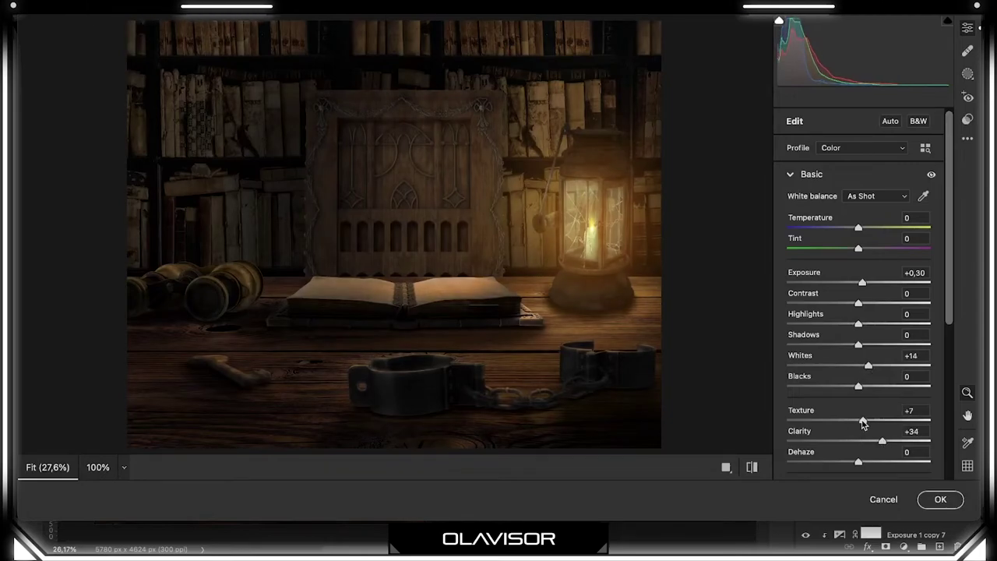
drag(858, 303, 871, 303)
scroll(857, 374, down, 1)
click(884, 498)
right_click(813, 456)
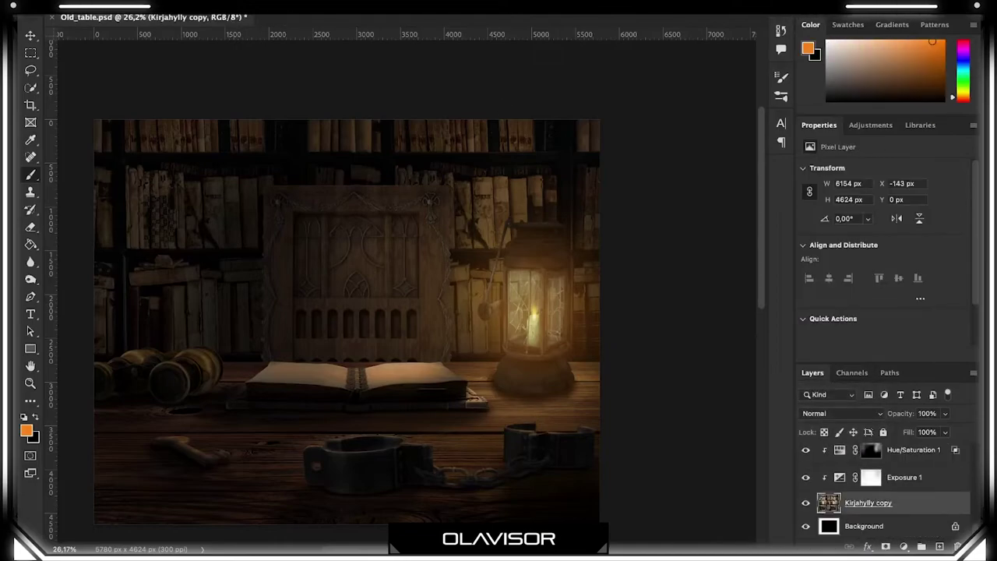
- Blur the background bookshelf layer (Kirjahylly copy) with a Blur Gallery filter
click(324, 7)
mouse_move(342, 155)
click(546, 164)
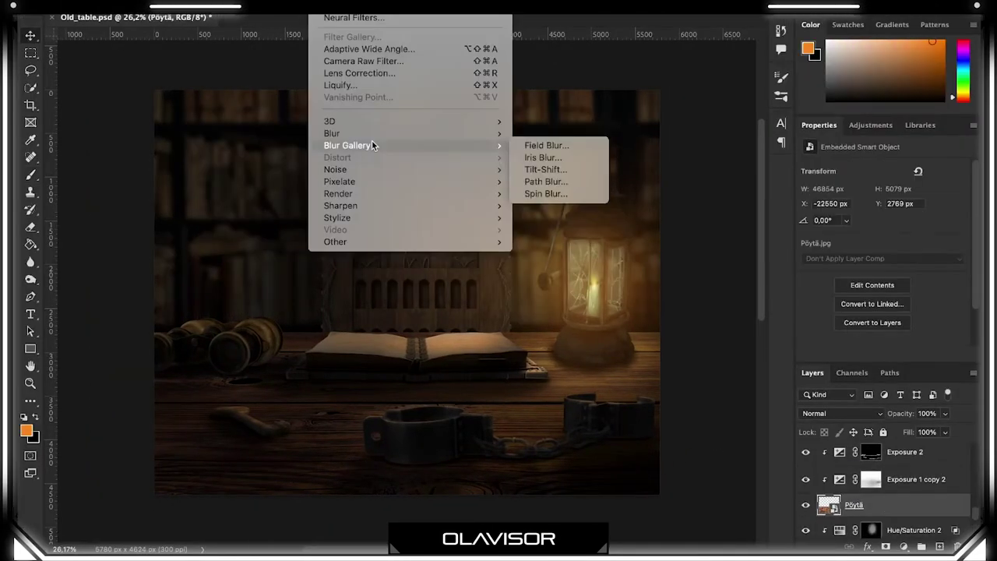
- Apply a Field Blur to the table layer (Pöytä), with one blur pin at the front shackle and a 0 px pin at the book
click(467, 145)
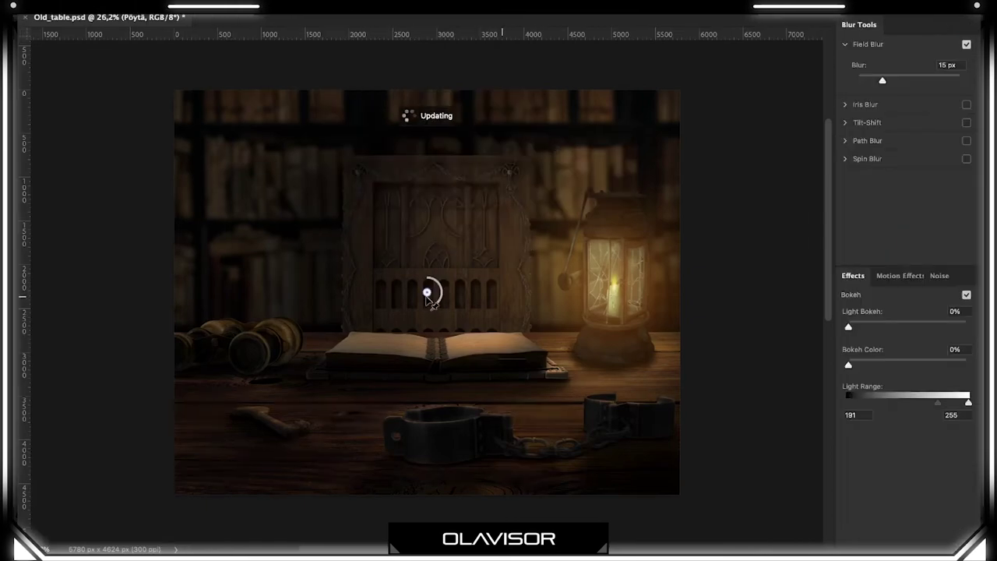
drag(427, 293, 428, 449)
drag(438, 444, 440, 450)
click(429, 350)
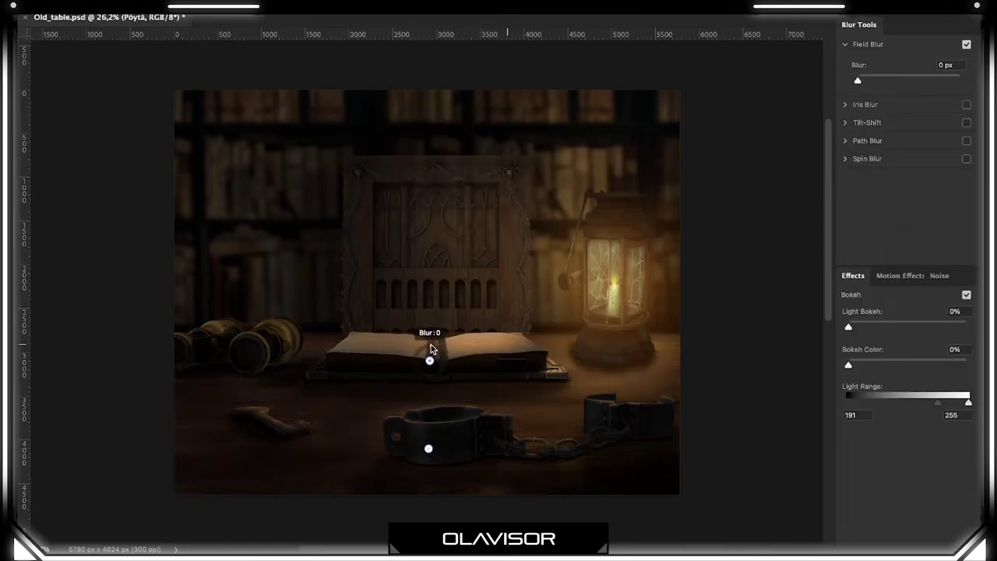
scroll(412, 458, up, 5)
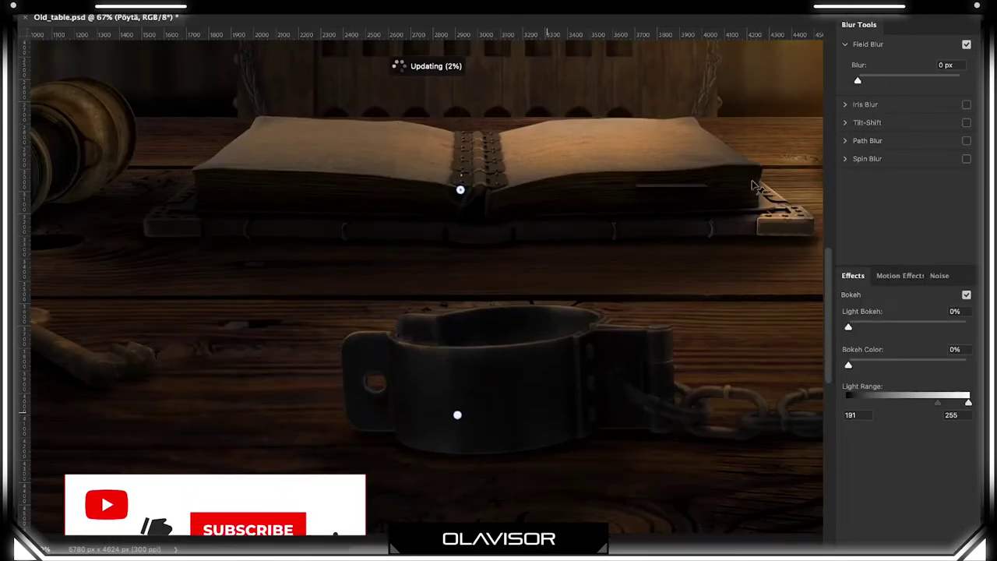
key(Return)
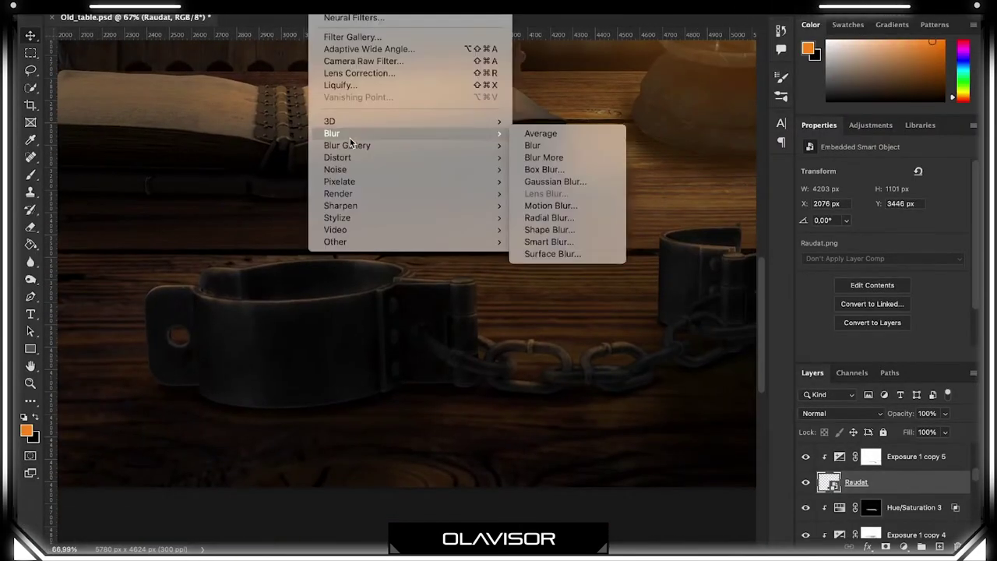
- Apply a 15 px Field Blur to the shackles layer (Raudat) and a 10 px Field Blur to the key layer (Avain)
click(543, 129)
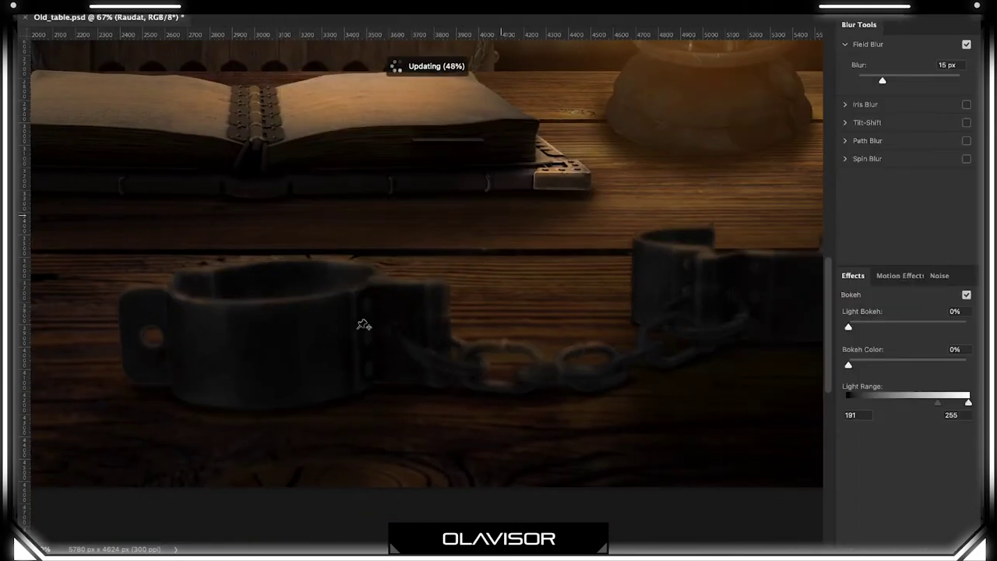
scroll(350, 328, up, 5)
scroll(347, 289, left, 2)
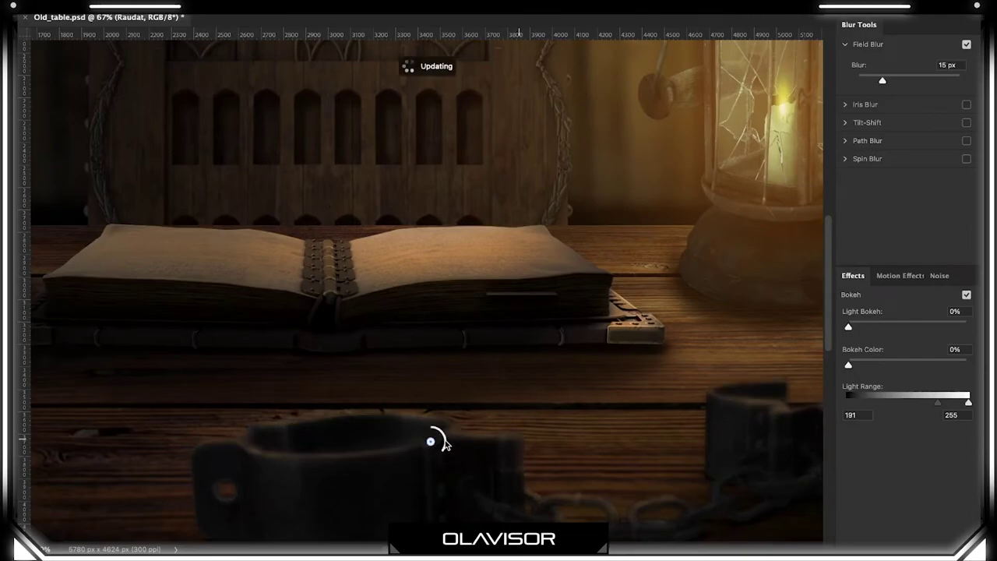
drag(413, 292, 452, 197)
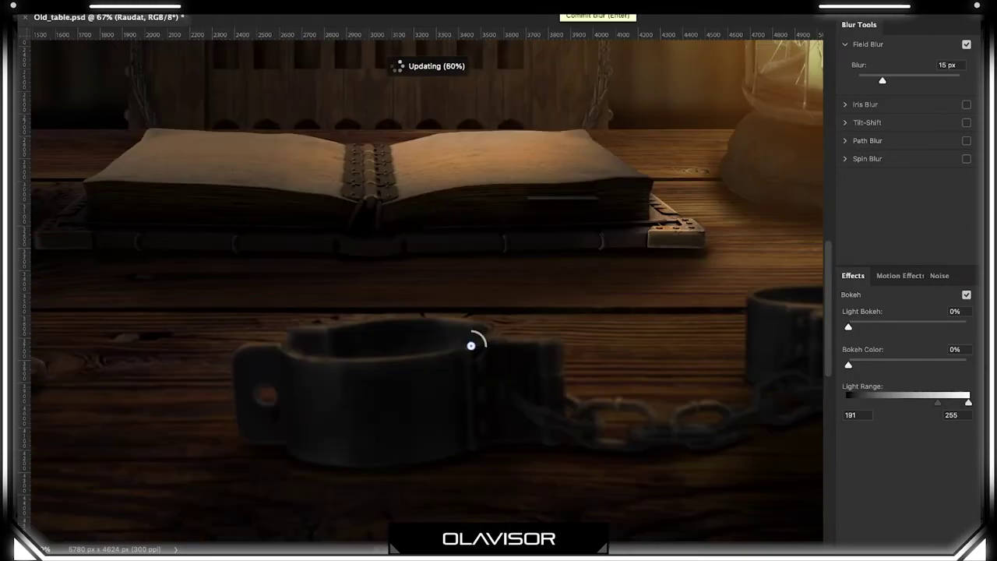
key(Return)
scroll(398, 355, down, 3)
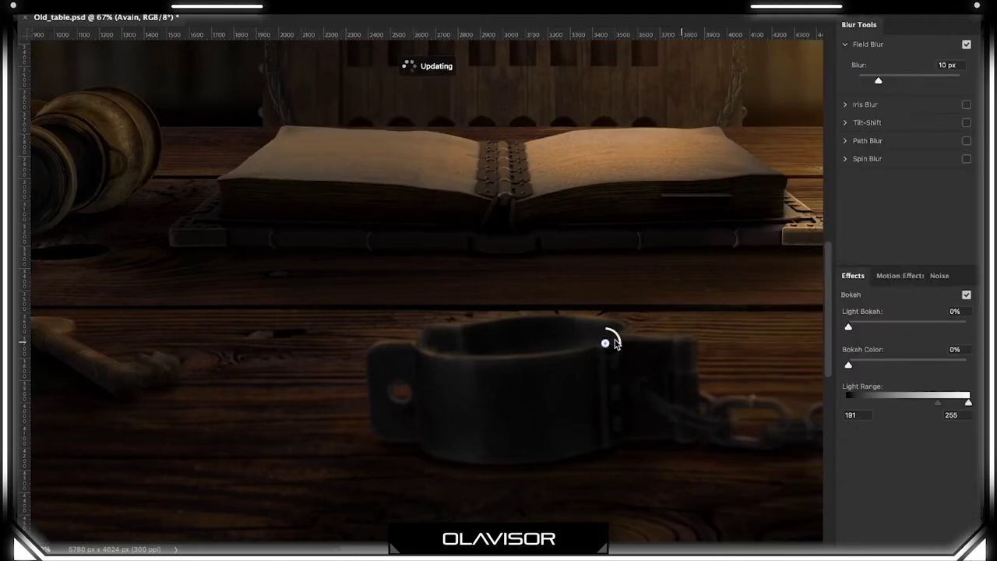
drag(615, 344, 621, 342)
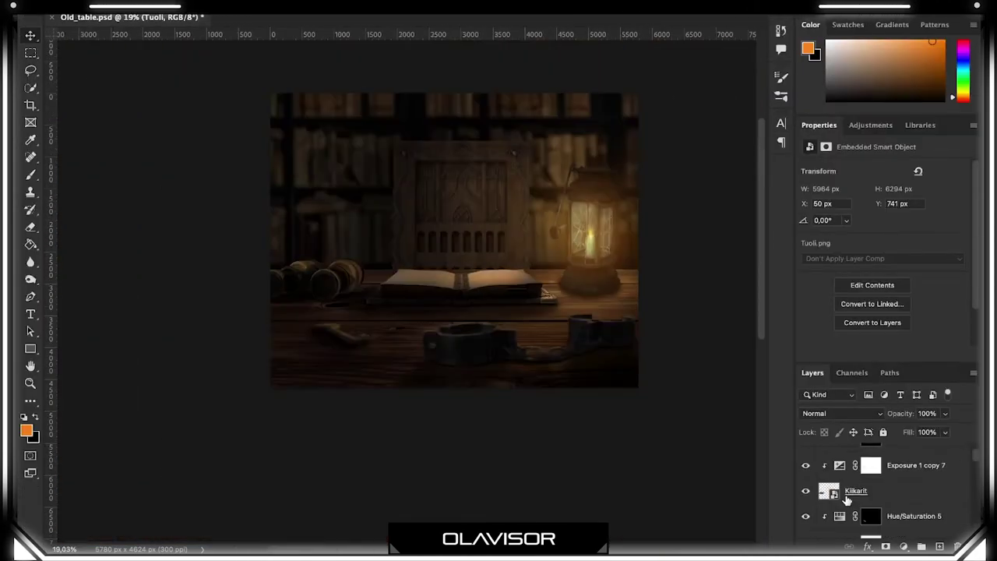
- Stamp all visible layers into a new merged layer and grade its basic tones in Camera Raw, with clarity +15
click(841, 466)
key(ctrl+alt+shift+e)
click(356, 60)
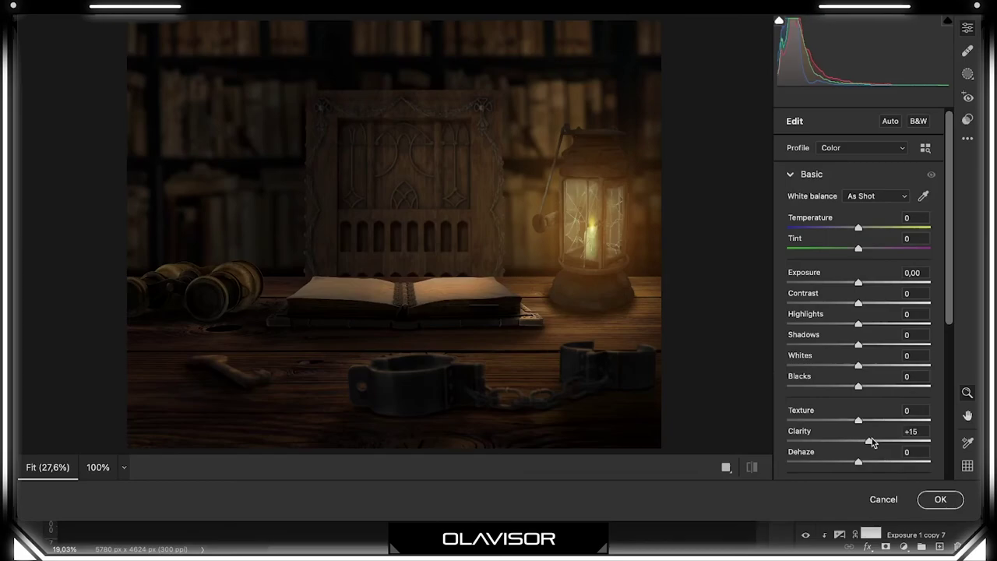
drag(858, 364, 873, 365)
drag(859, 324, 856, 284)
- Adjust the Camera Raw tone curve and shift the oranges hue to +17 in the Color Mixer
click(811, 166)
click(897, 223)
click(813, 149)
click(824, 201)
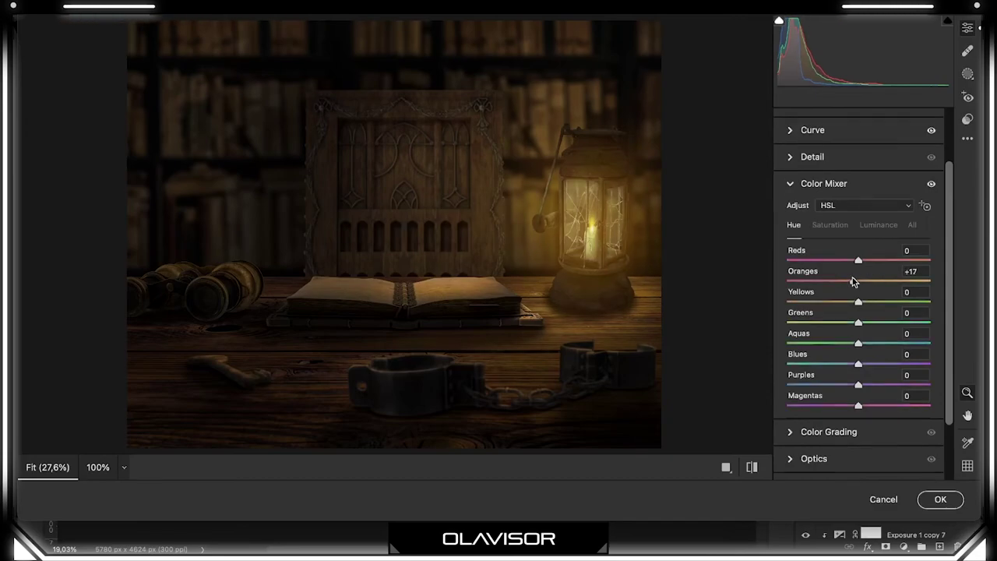